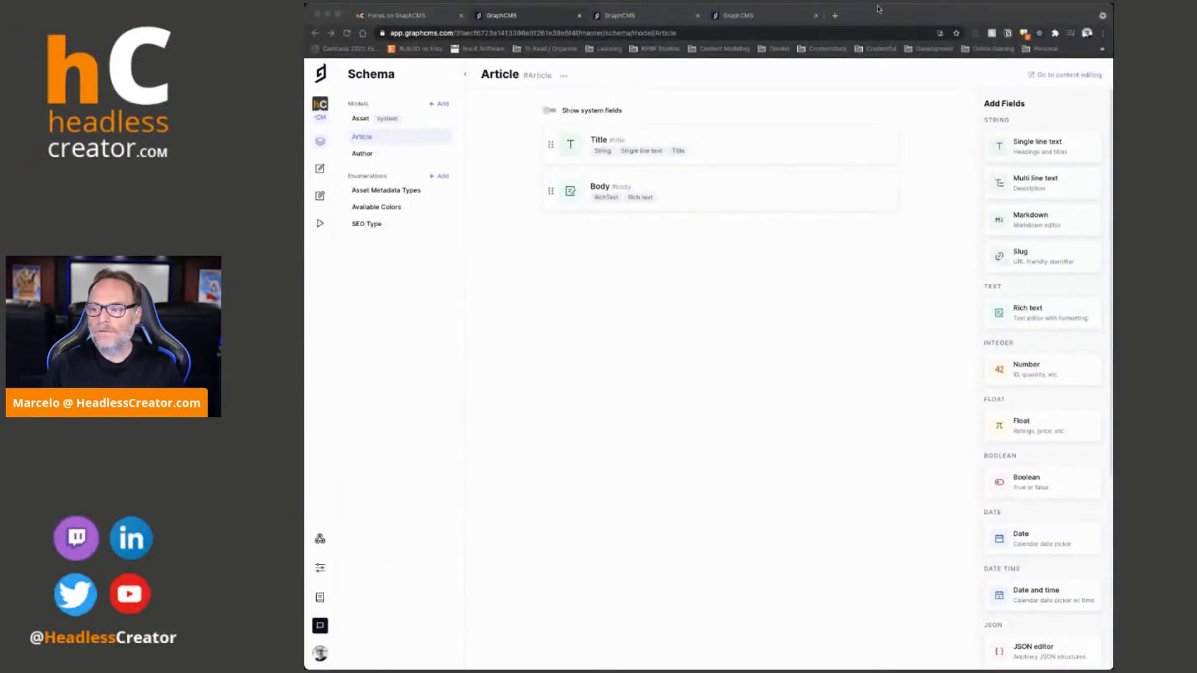
# - Open headlesscreator.com in a new tab and go to the course library, examining its URL path
pyautogui.click(835, 15)
pyautogui.click(363, 33)
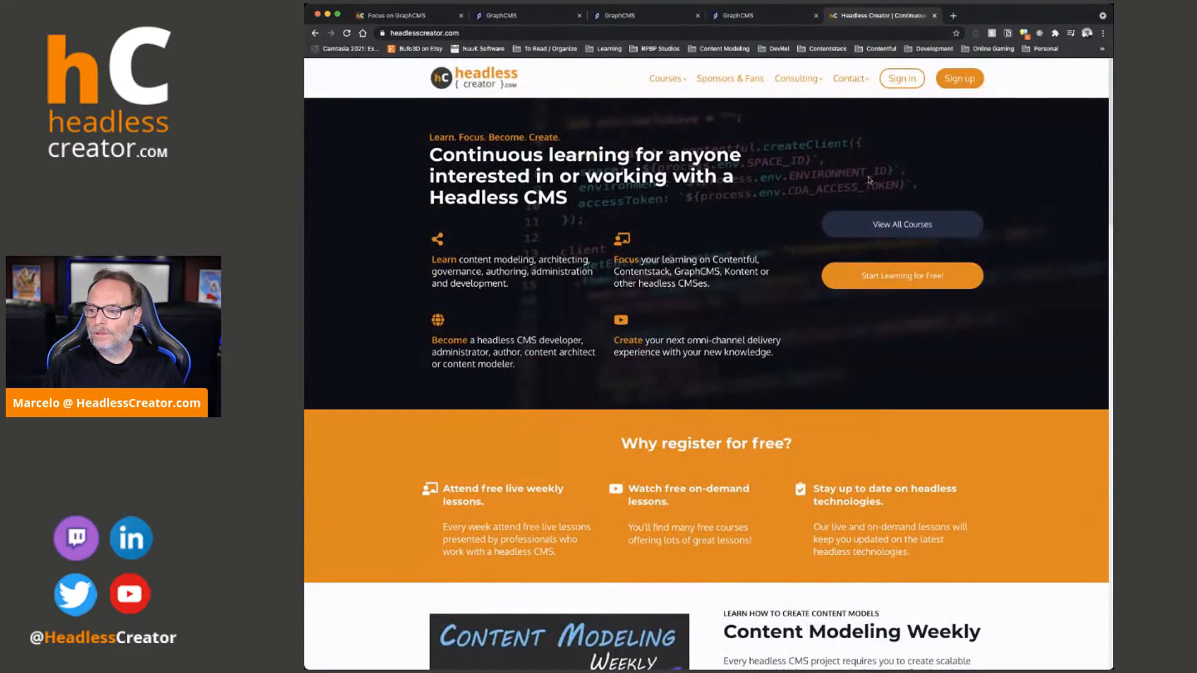
pyautogui.moveTo(661, 78)
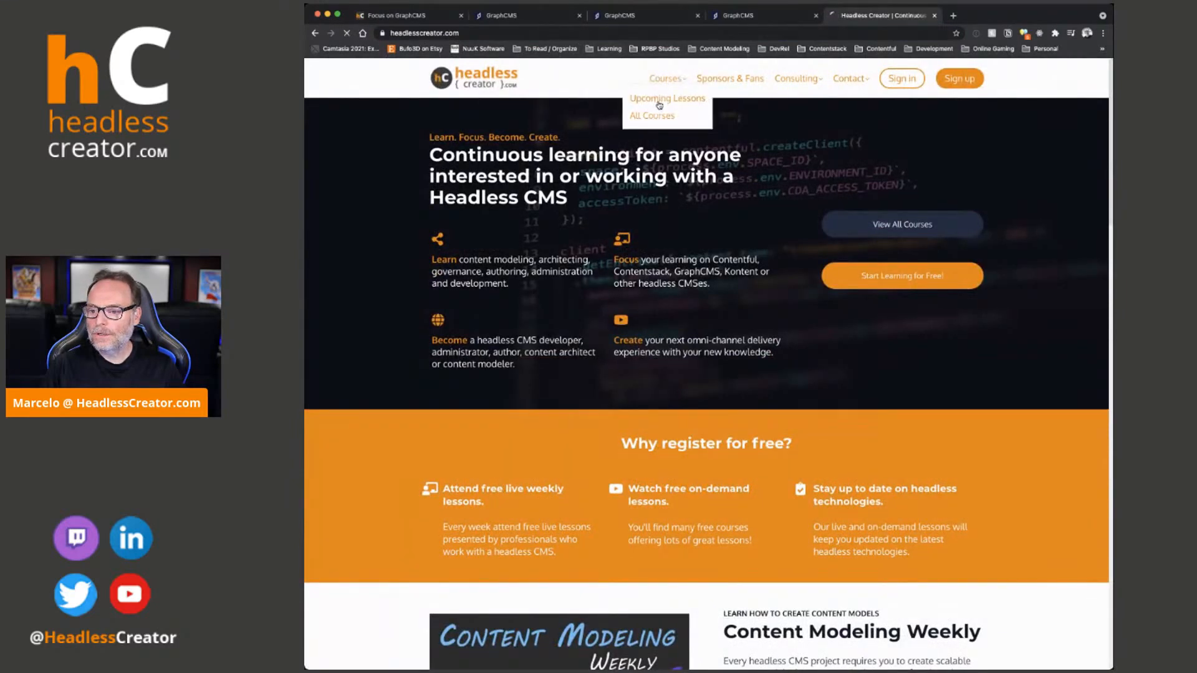
pyautogui.click(655, 116)
pyautogui.moveTo(459, 34); pyautogui.dragTo(550, 36)
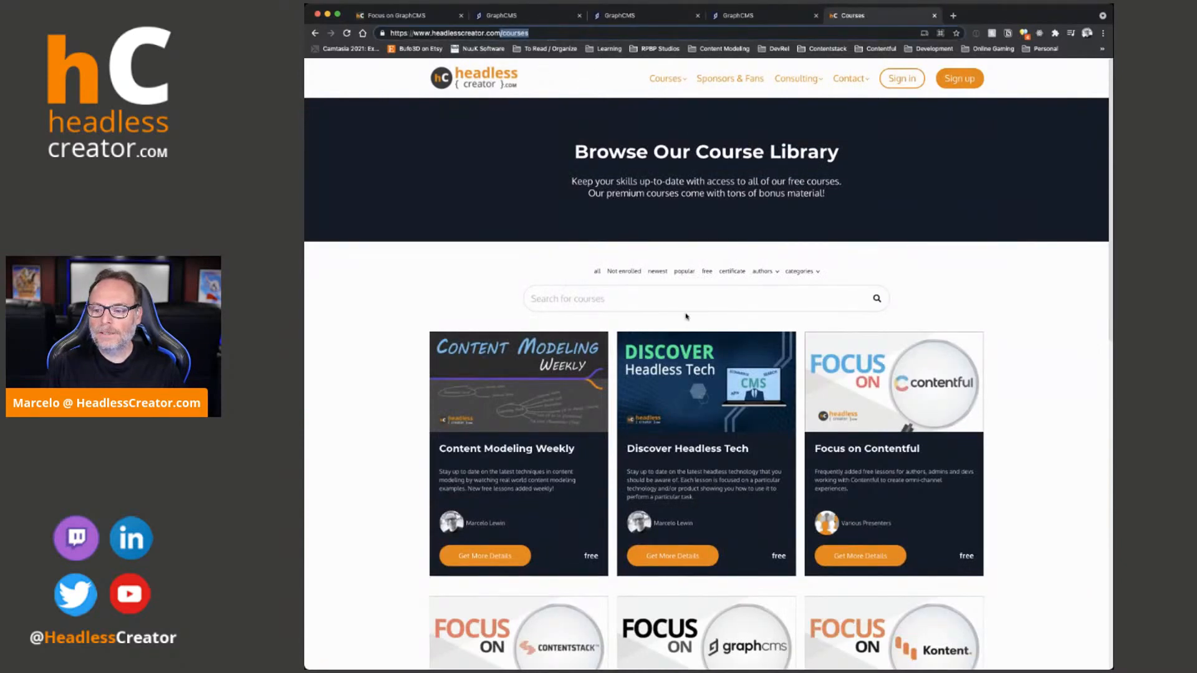
# - Open the Content Modeling Weekly course page to examine its URL slug, then close the tab
pyautogui.click(543, 364)
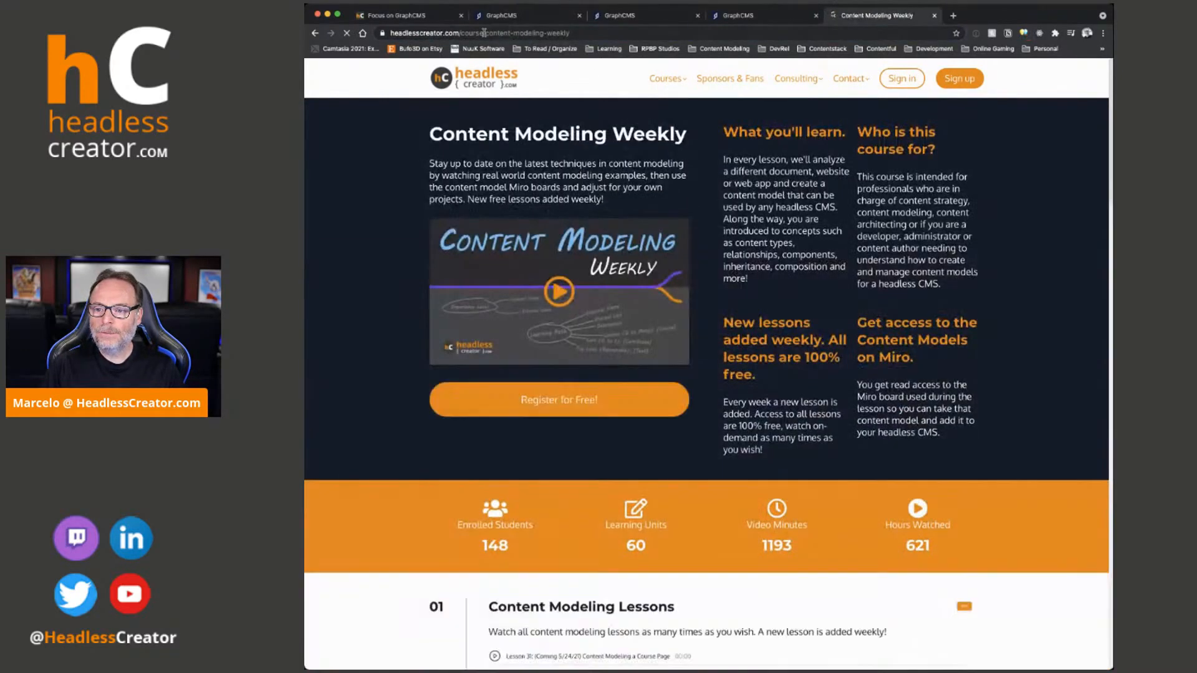
pyautogui.moveTo(486, 33); pyautogui.dragTo(684, 32)
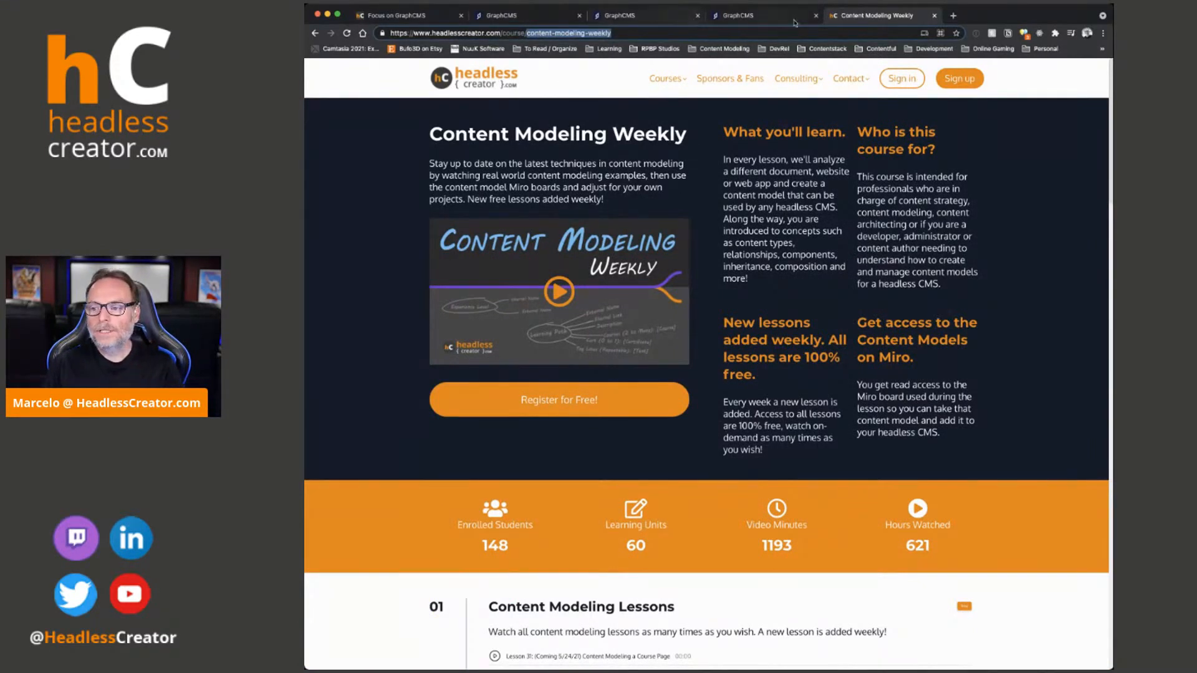
pyautogui.click(934, 16)
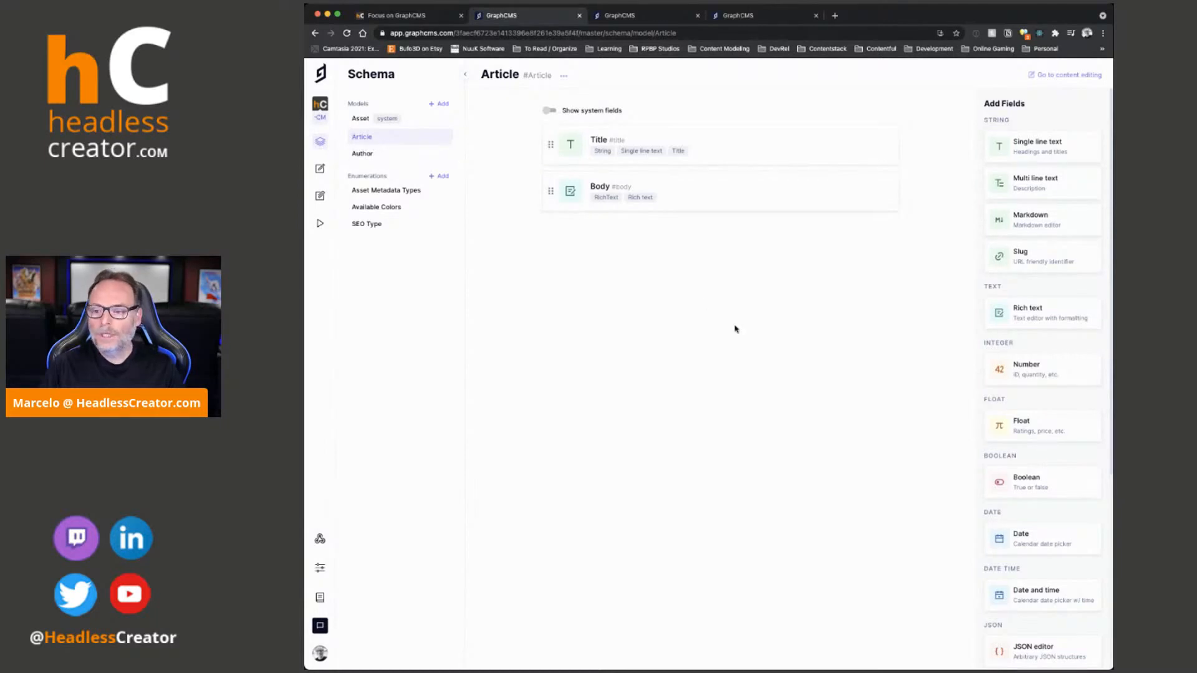
# - Add a Slug field named "Slug" to the Article model
pyautogui.click(1016, 254)
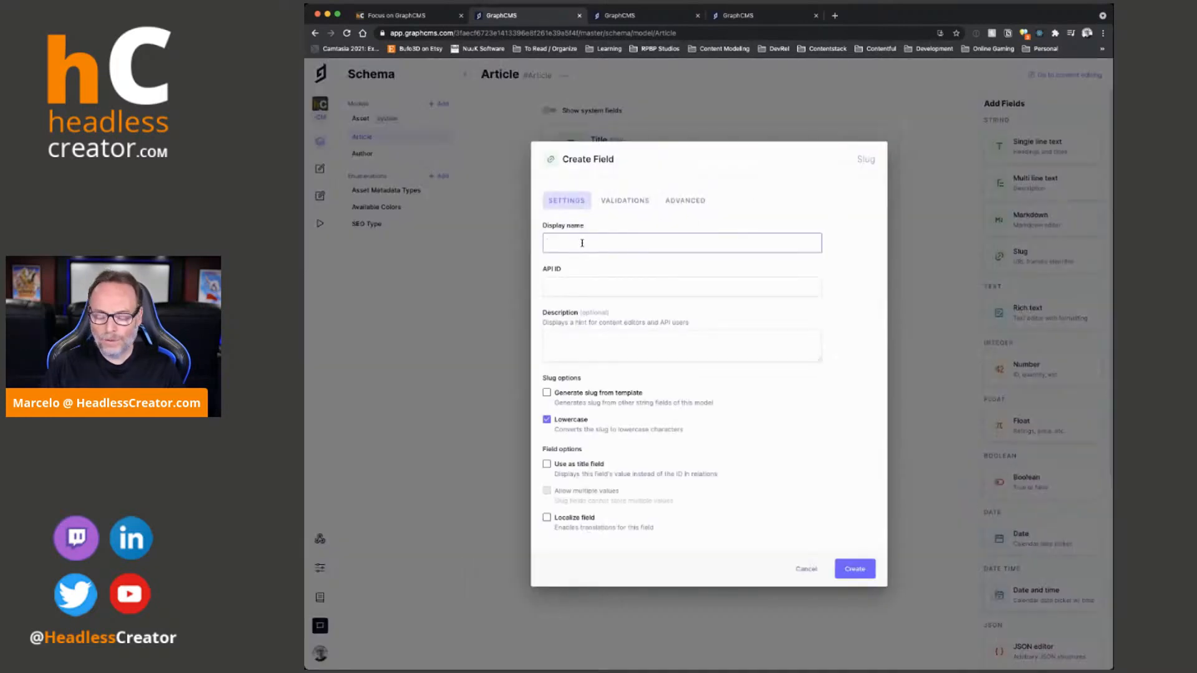
pyautogui.write('Slug')
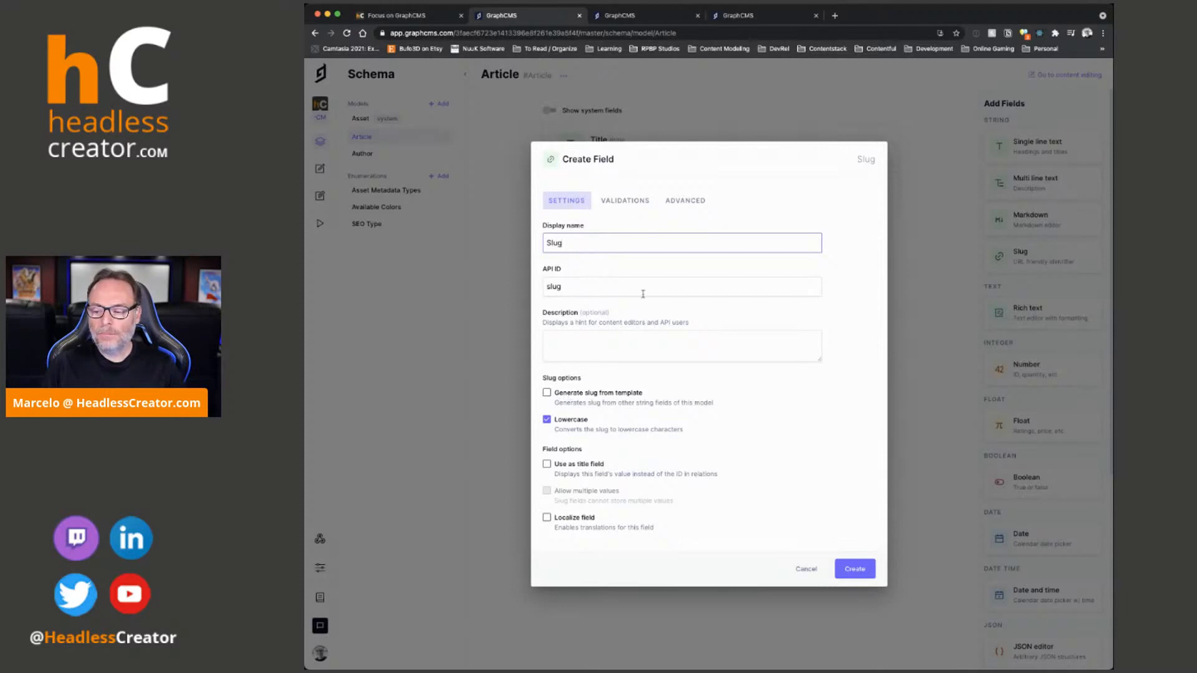
pyautogui.click(858, 570)
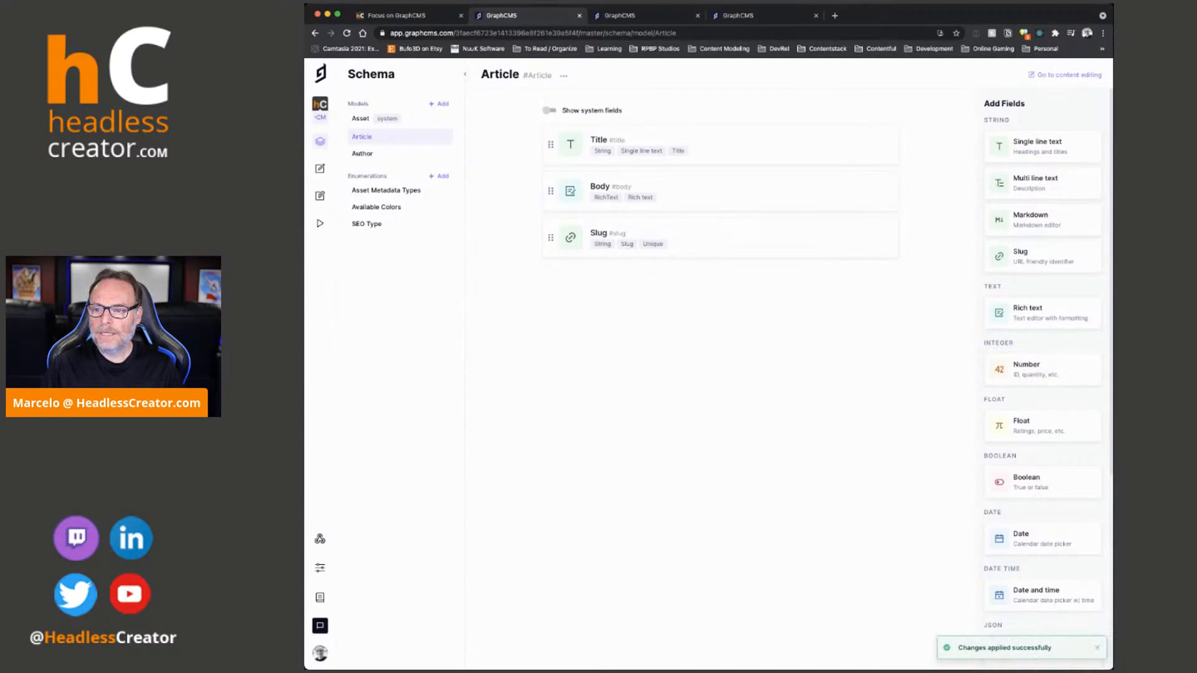
# - Start a new Article entry titled "Hello there Article"
pyautogui.click(613, 15)
pyautogui.click(347, 33)
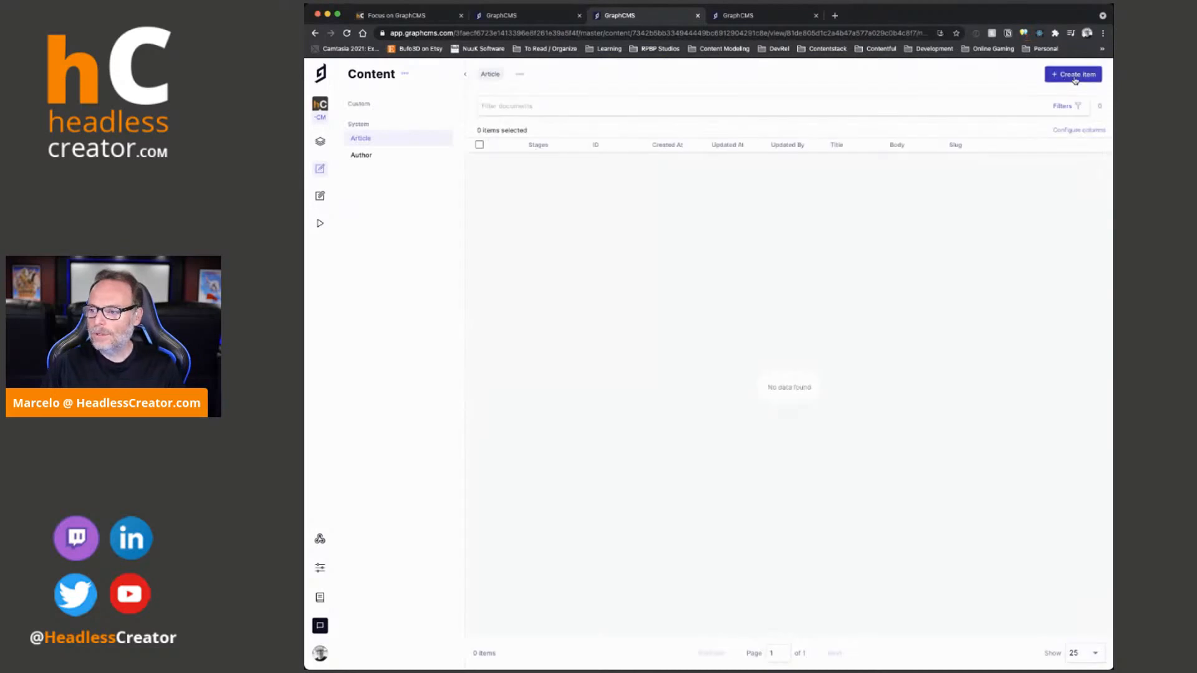
pyautogui.click(1076, 81)
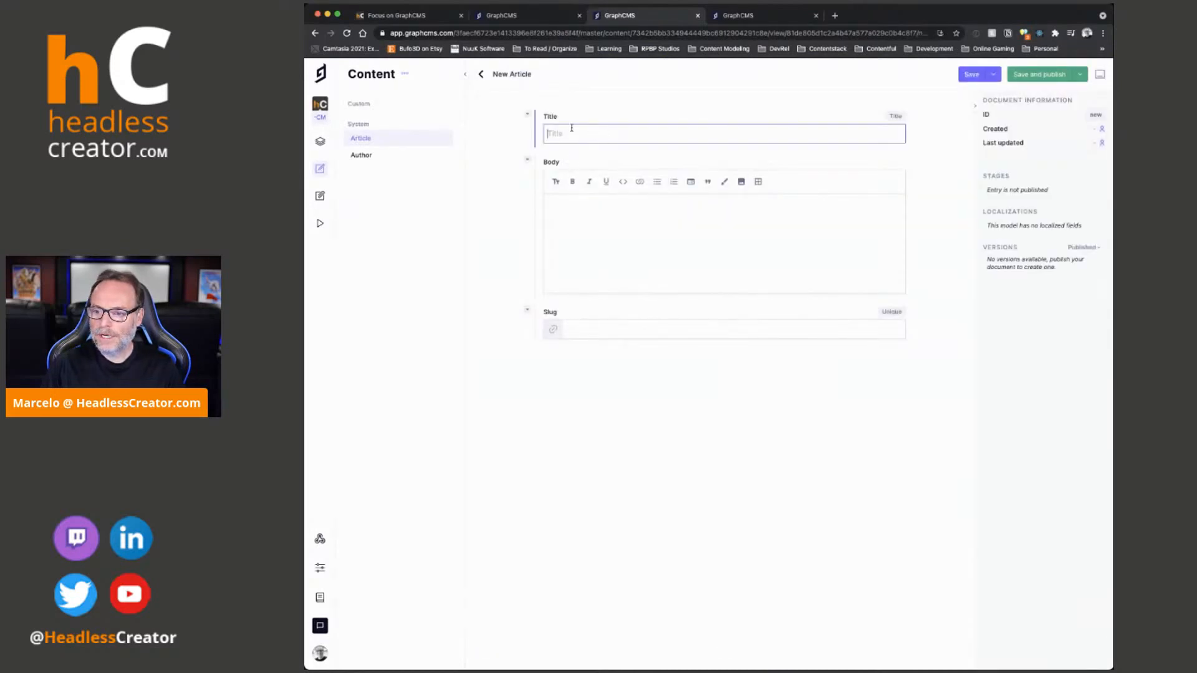
pyautogui.write('Hello t')
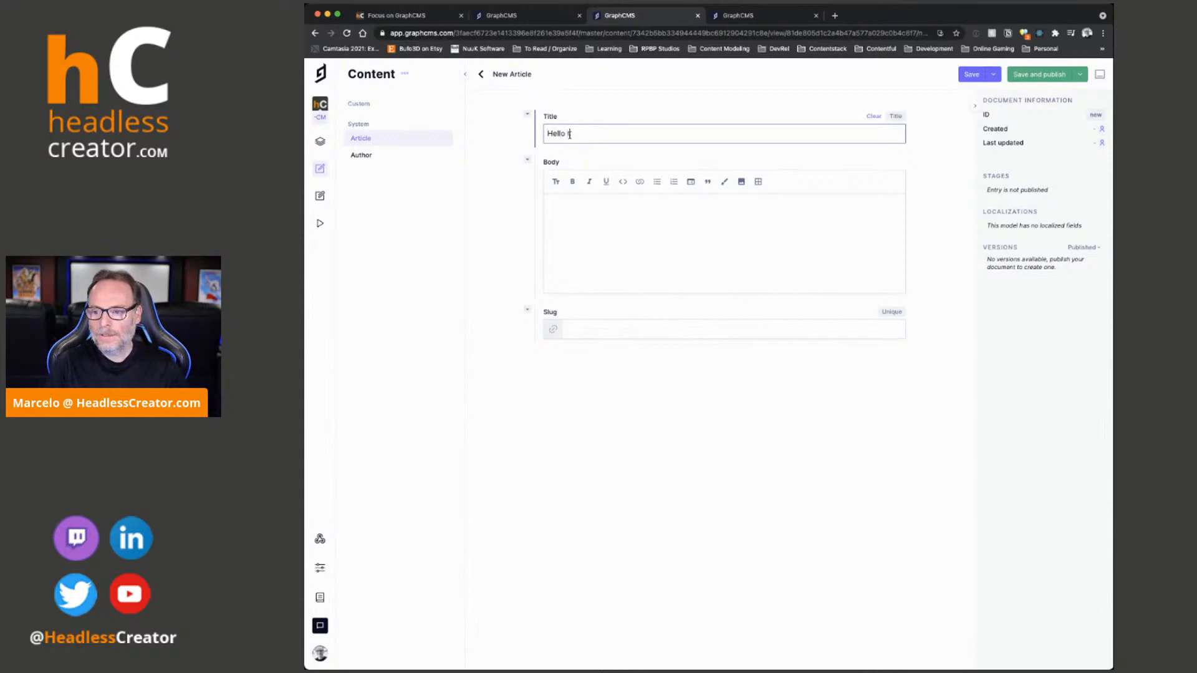
pyautogui.write('here  Article')
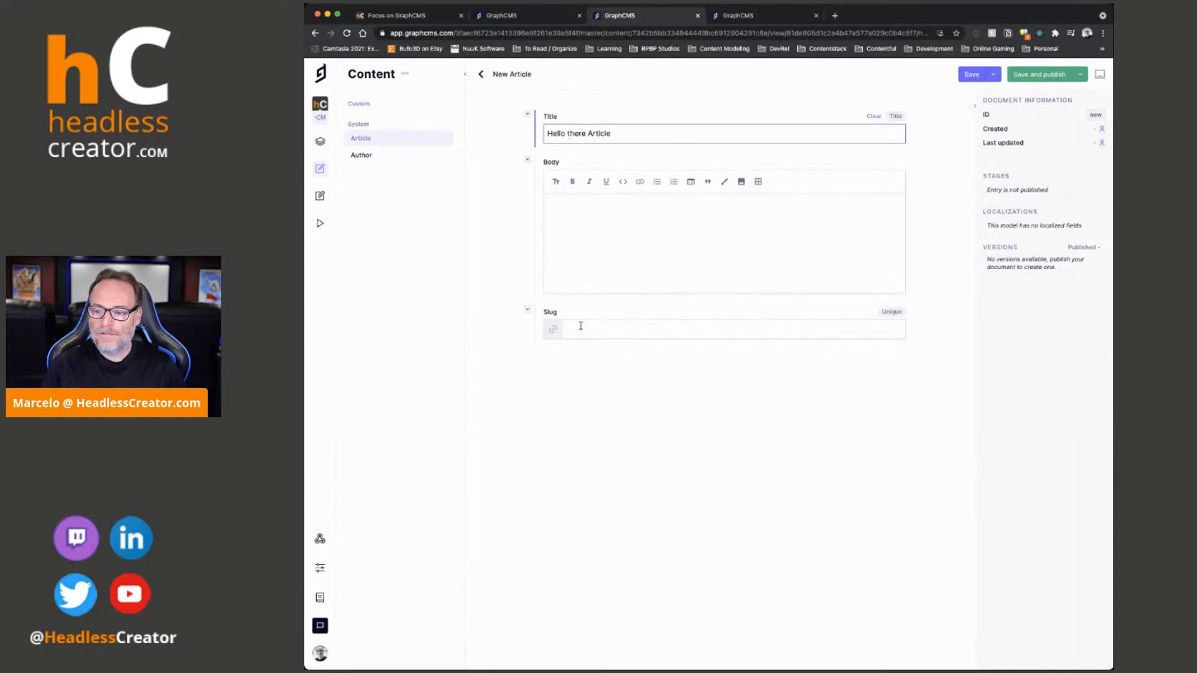
# - Enter hello-there-article as the entry's slug and leave the unsaved entry
pyautogui.click(628, 324)
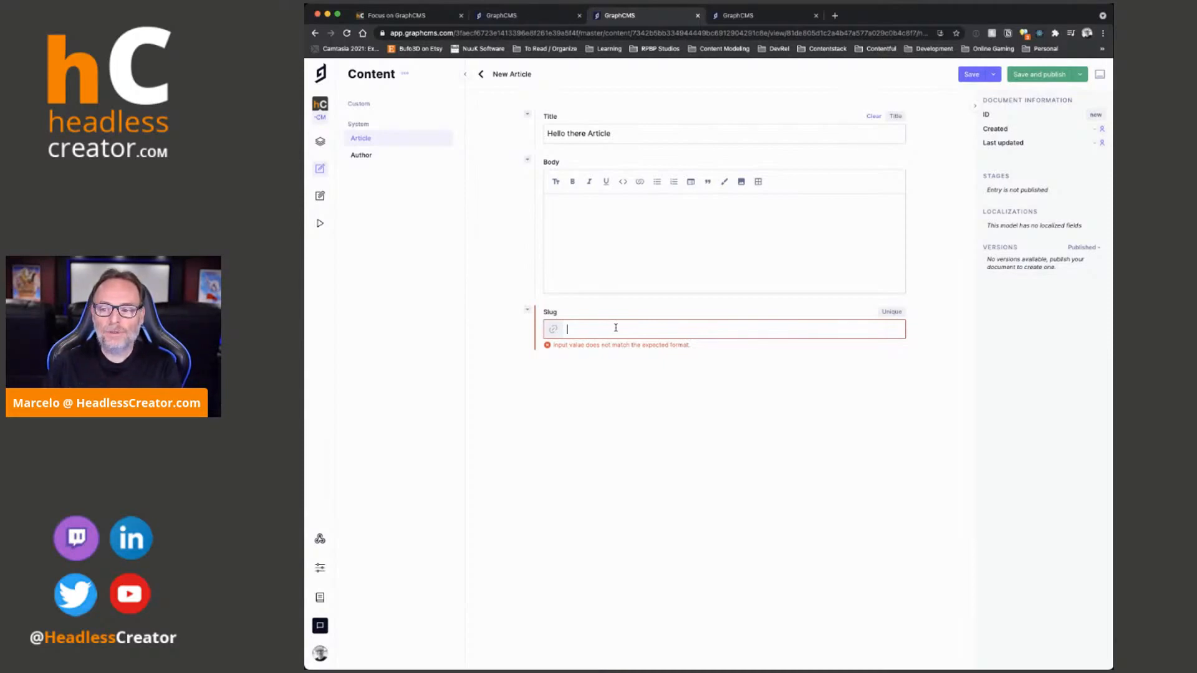
pyautogui.write('hel')
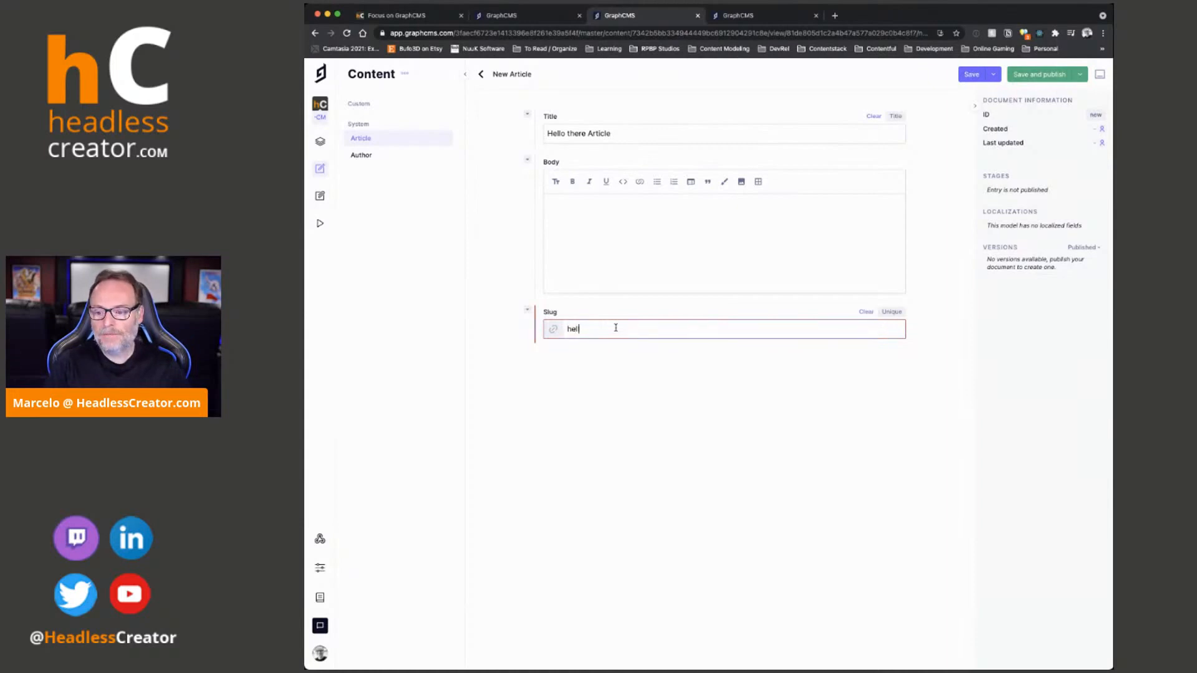
pyautogui.write('lo-there-article')
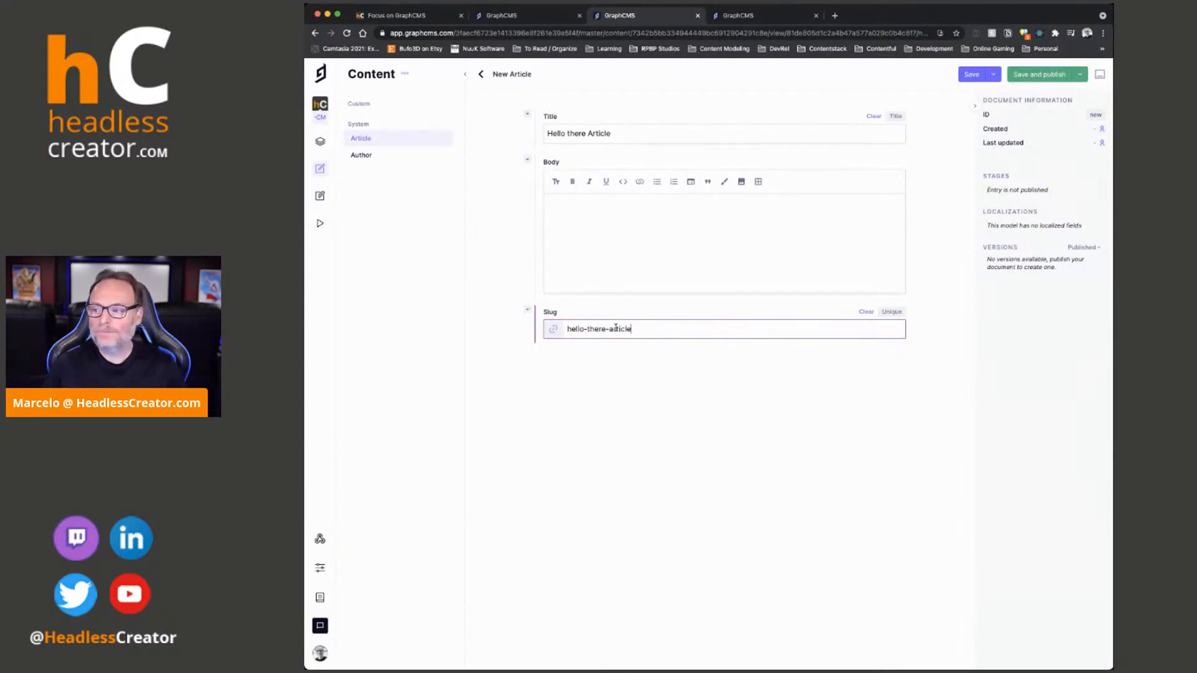
pyautogui.click(485, 74)
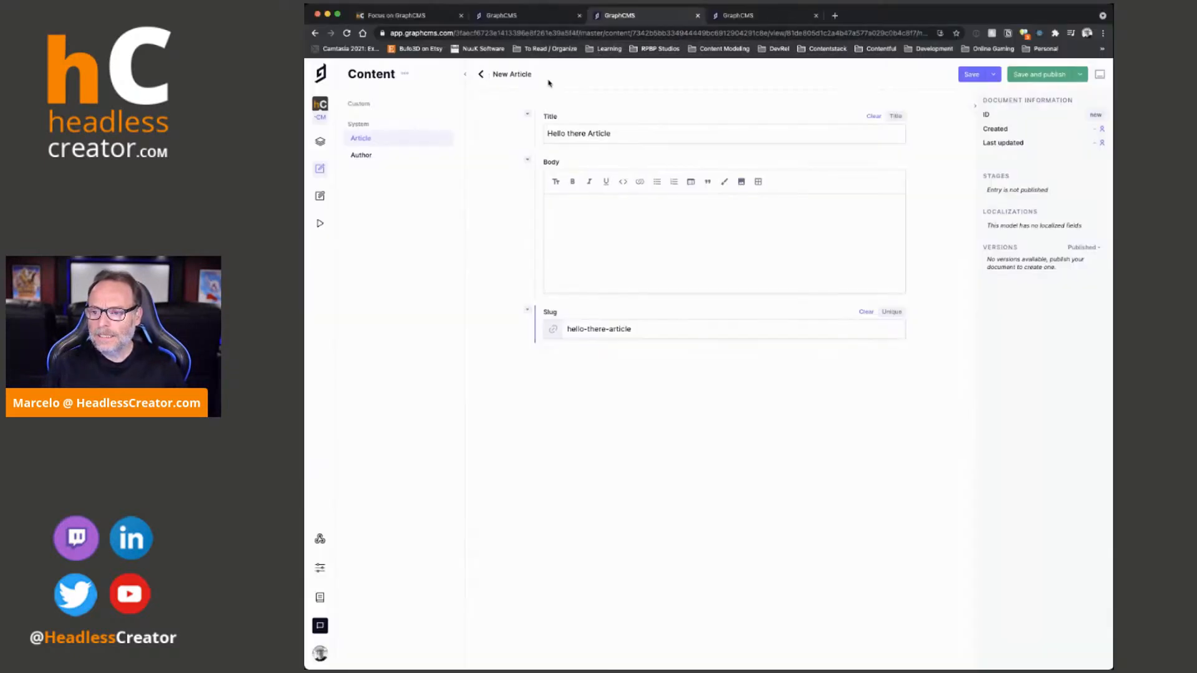
# - Edit the Article's Slug field to generate the slug from a template using {title}, and update it
pyautogui.click(492, 15)
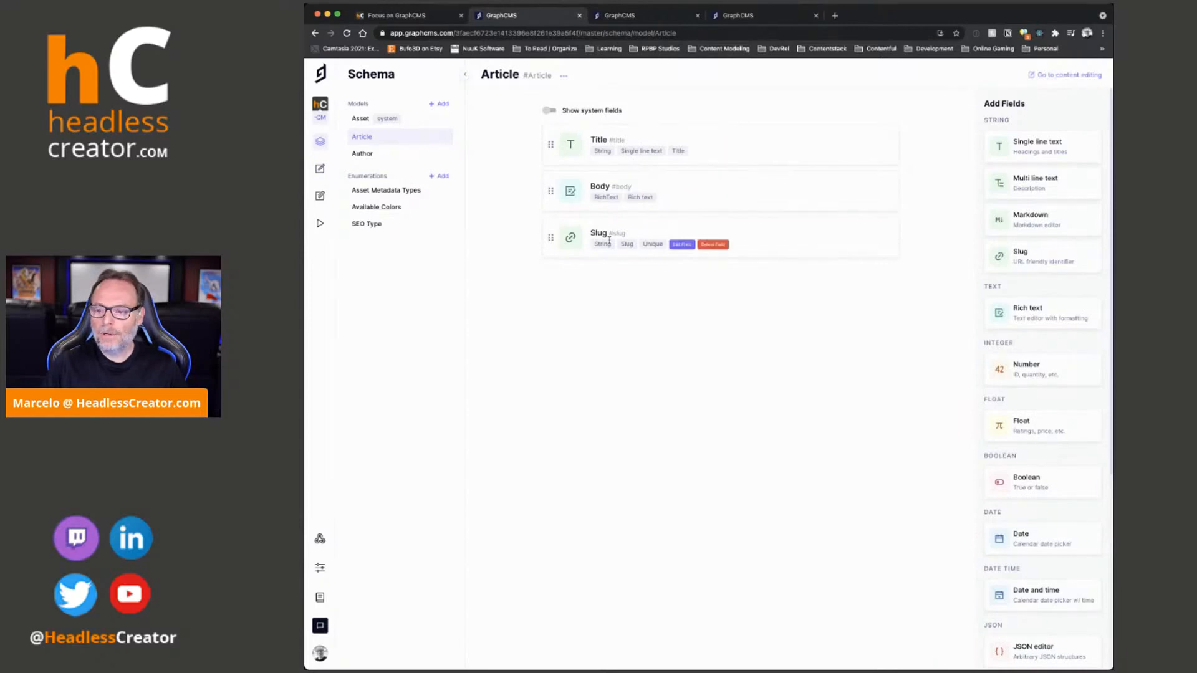
pyautogui.click(684, 244)
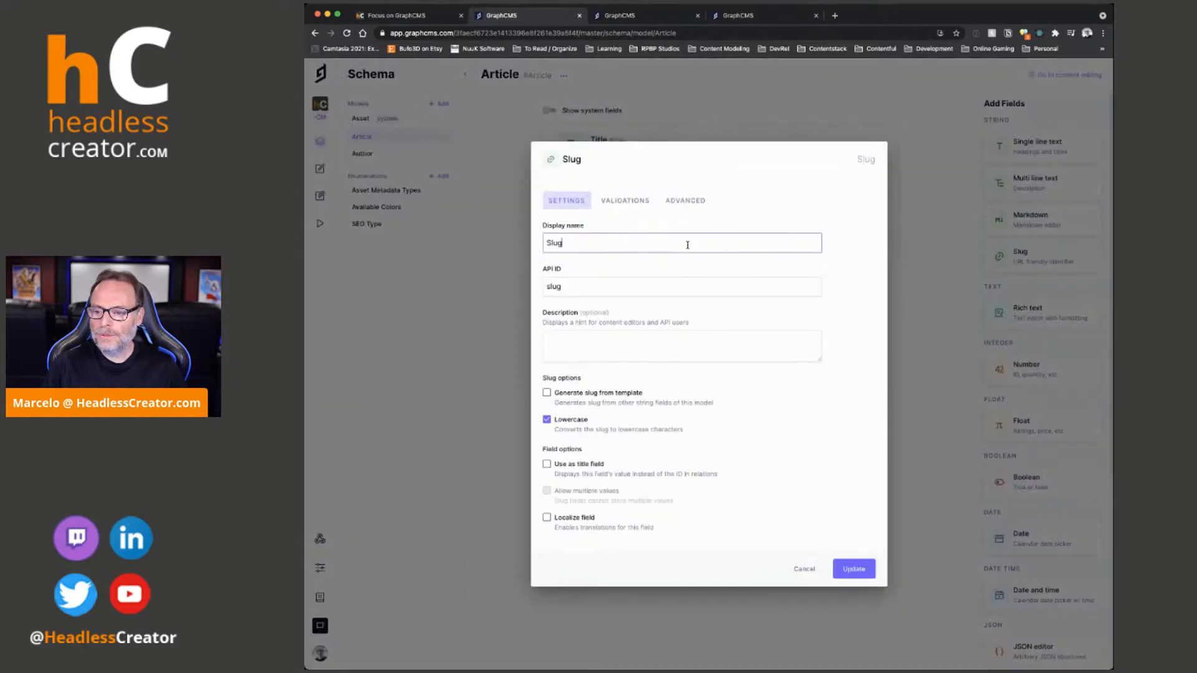
pyautogui.click(547, 395)
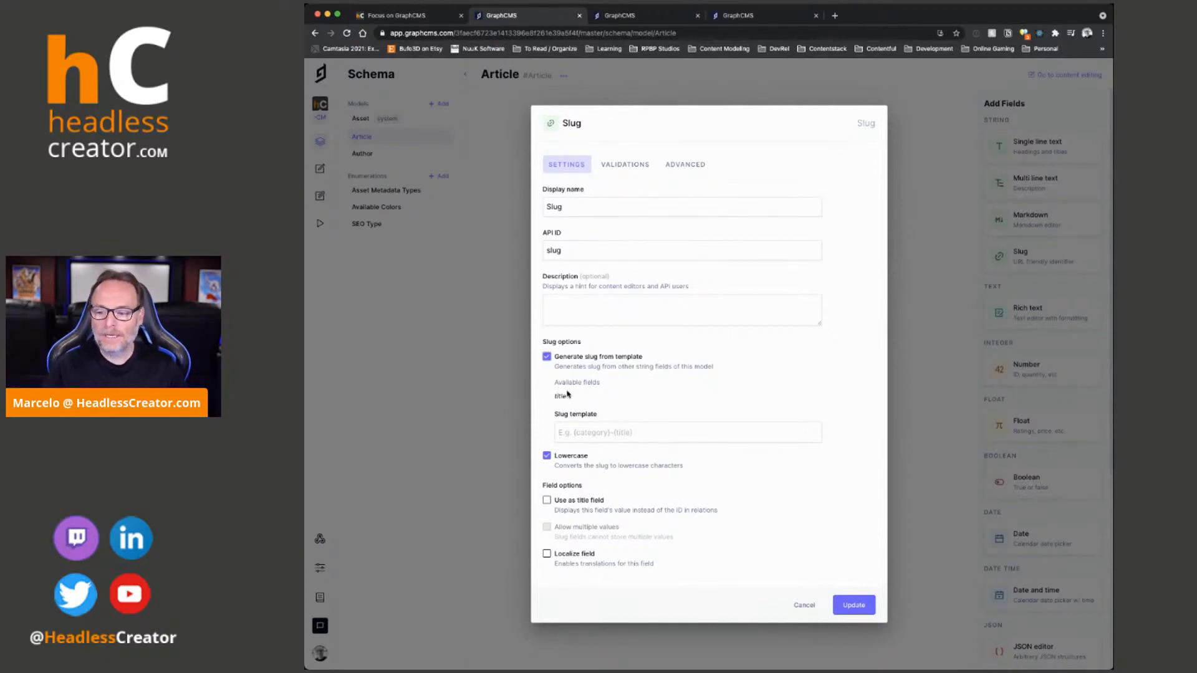
pyautogui.click(698, 424)
pyautogui.write('{')
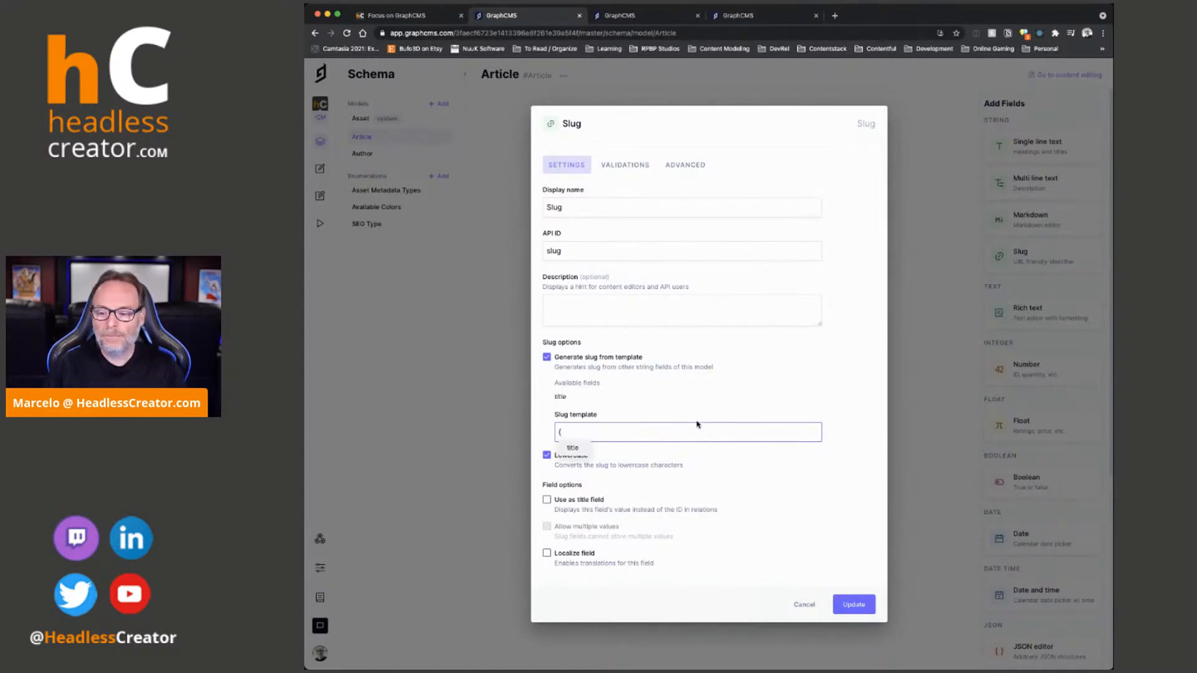
pyautogui.click(569, 449)
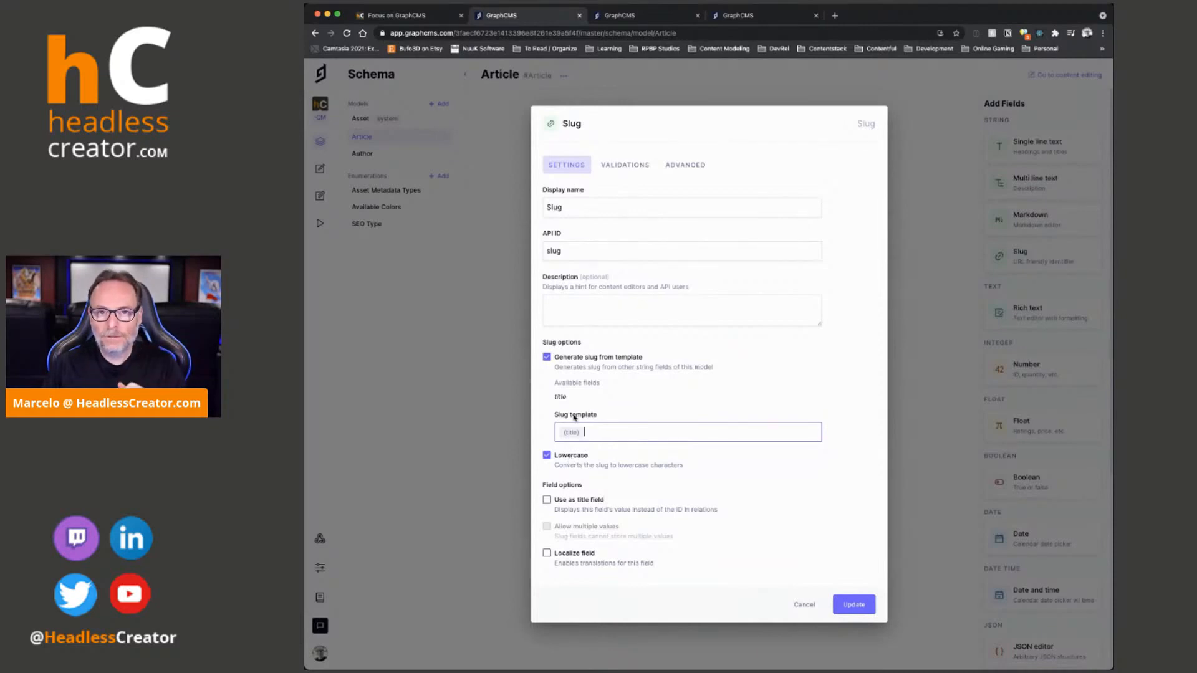
pyautogui.click(866, 605)
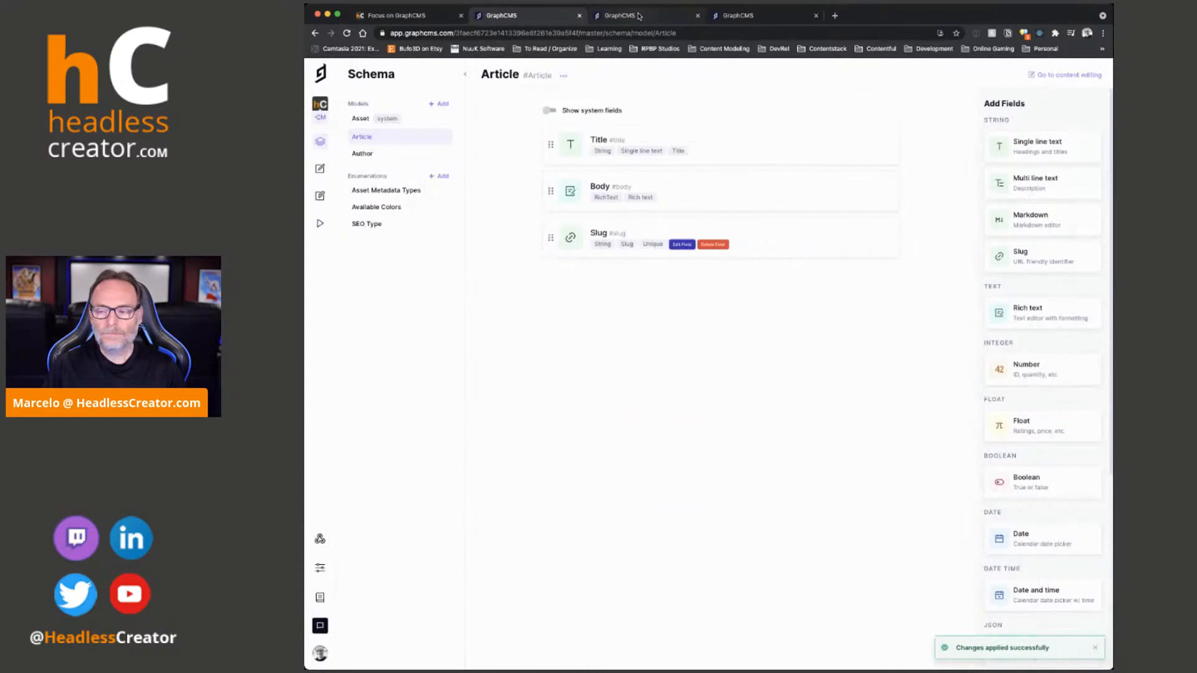
# - Create a new Article entry titled "Here is my first article"
pyautogui.click(639, 16)
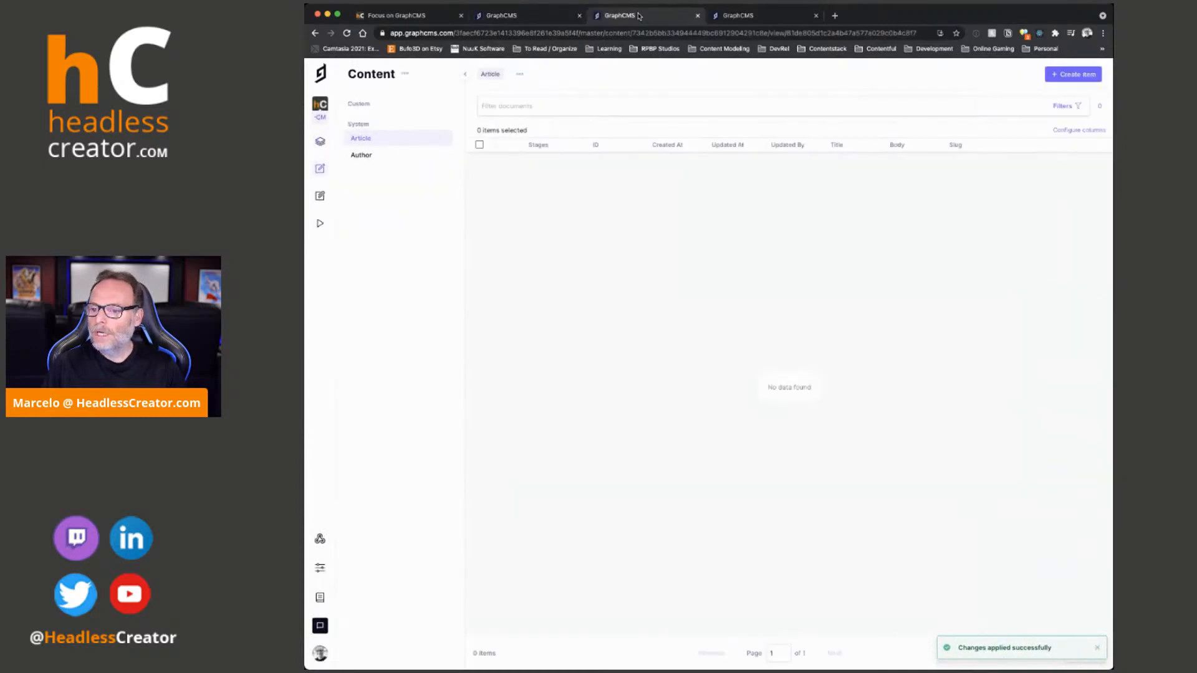
pyautogui.click(348, 34)
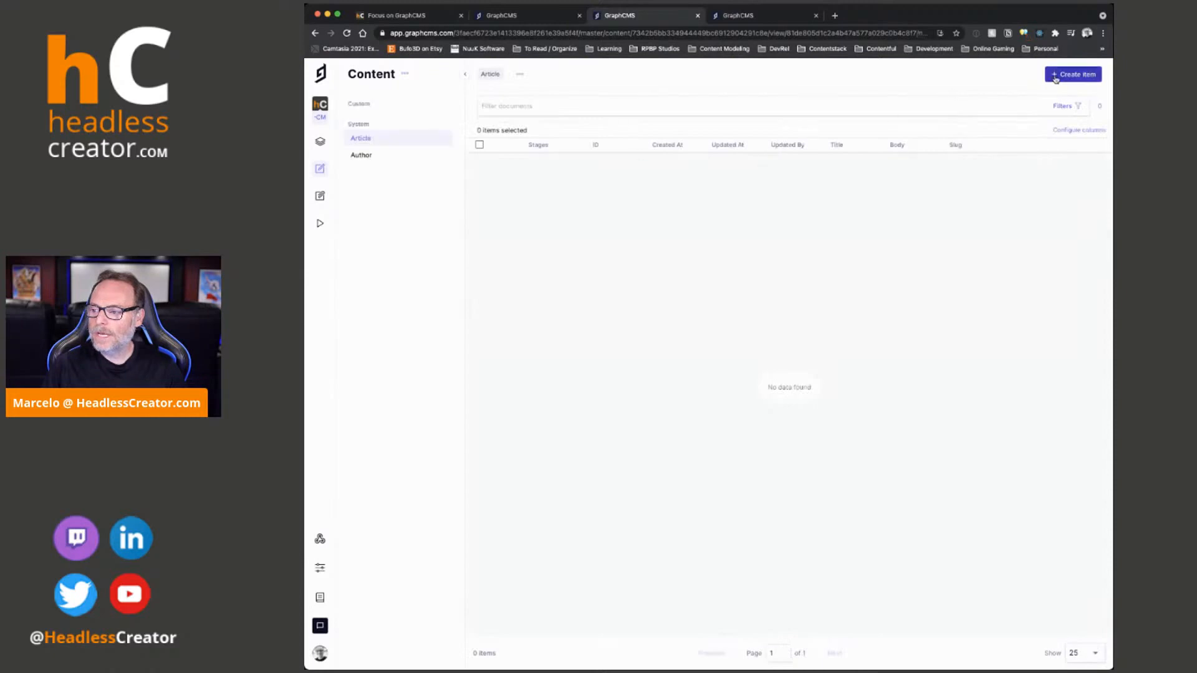
pyautogui.click(1057, 76)
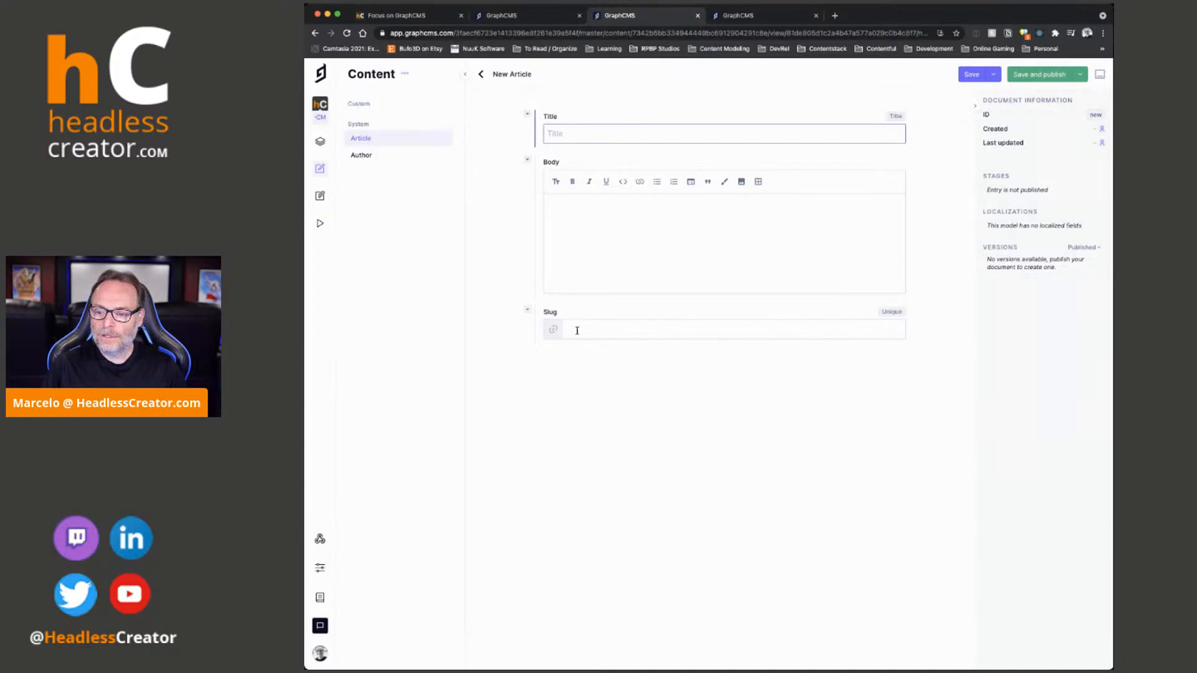
pyautogui.write('Here is my first article')
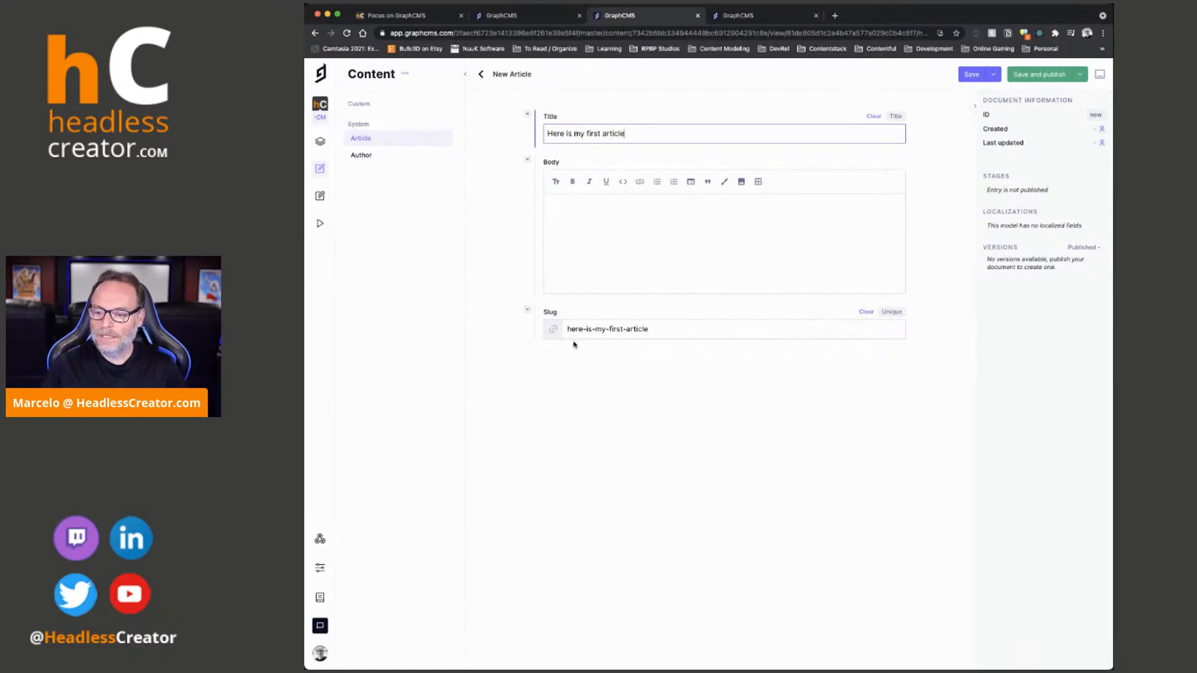
# - Append "-hello-there" to the generated slug
pyautogui.click(674, 330)
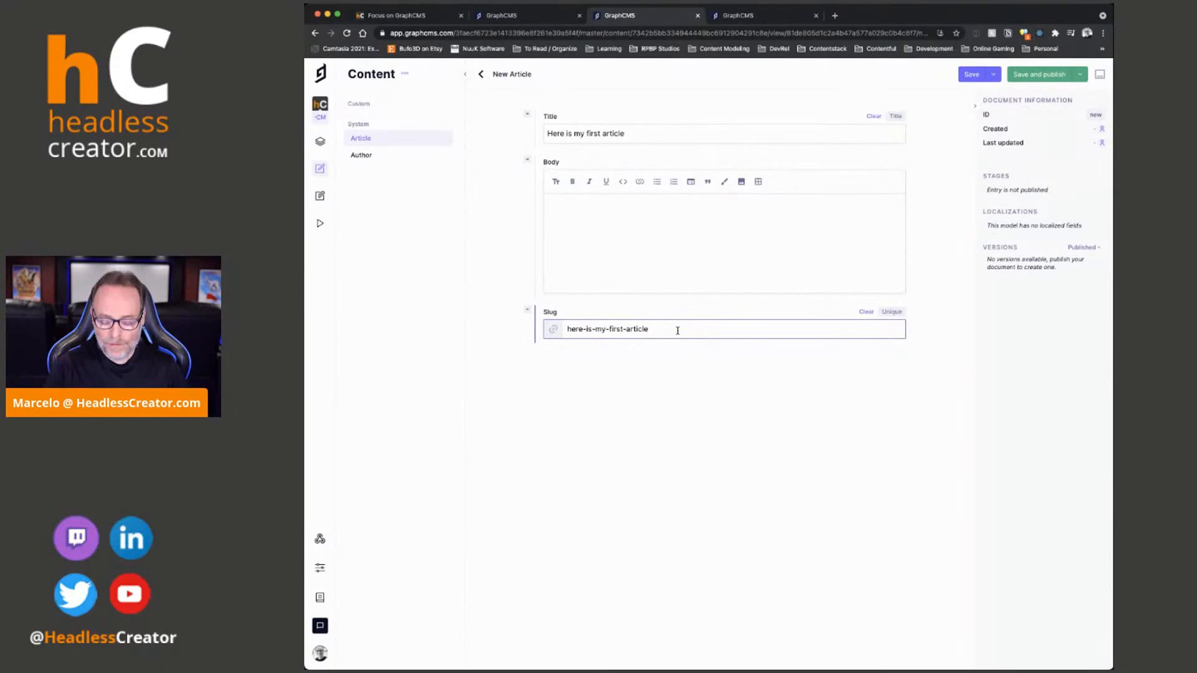
pyautogui.write('-')
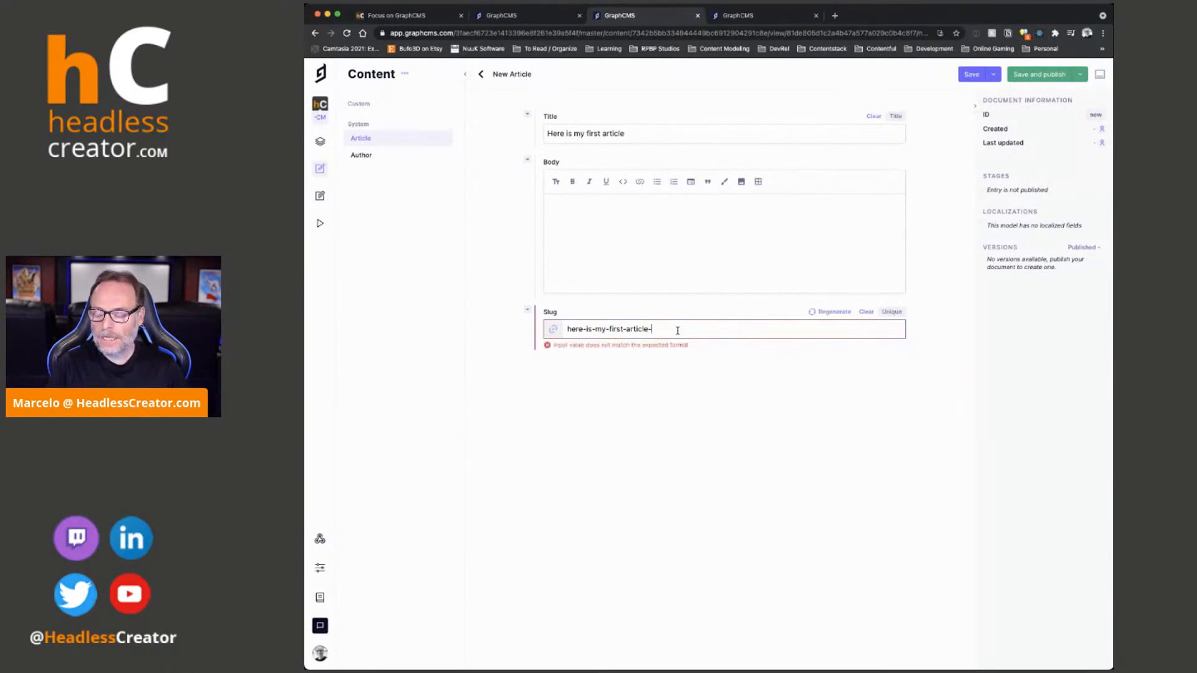
pyautogui.write('hello-there')
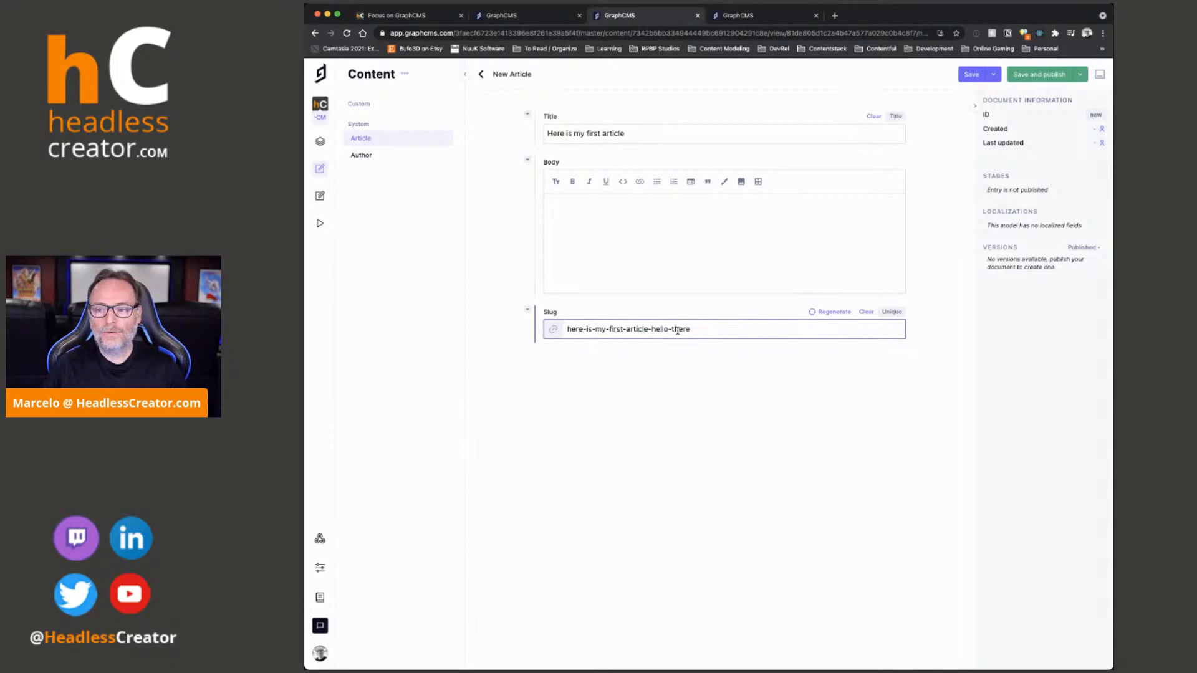
# - Append "-kajsdfasdfasdf" to the title and regenerate the slug from it
pyautogui.click(670, 134)
pyautogui.write('-kajsdfasdfasdf')
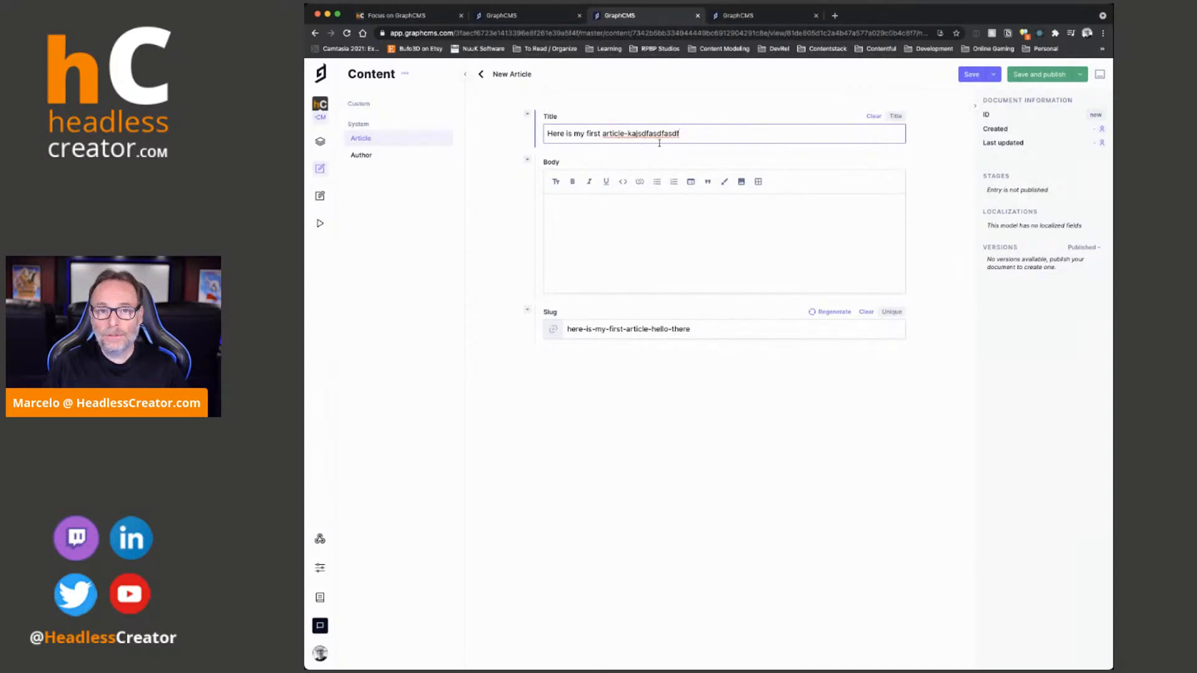
pyautogui.click(829, 313)
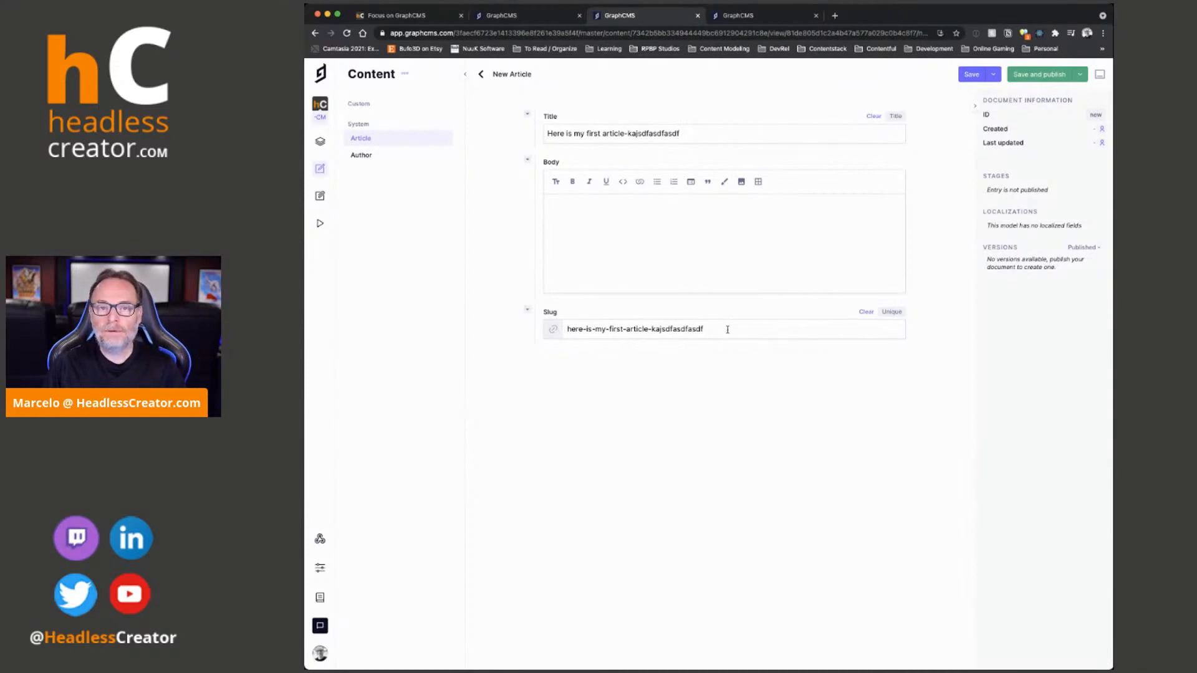
# - Clear the article's slug and save and publish the entry to the Published stage with an empty slug
pyautogui.click(866, 312)
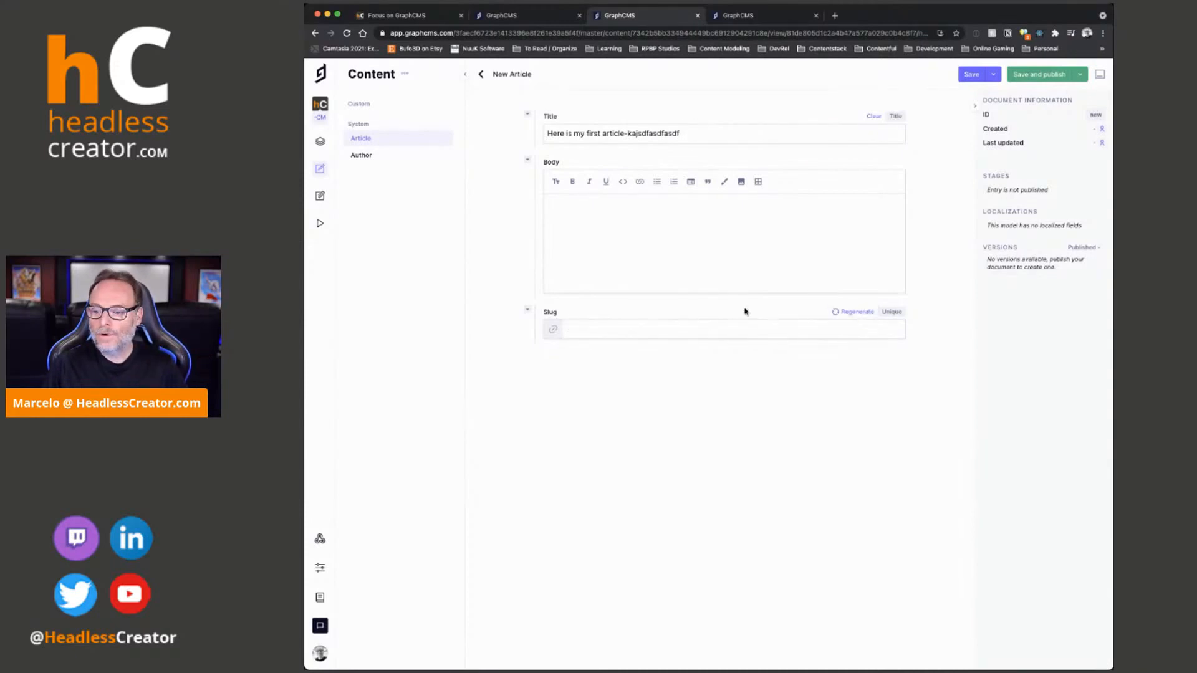
pyautogui.click(585, 332)
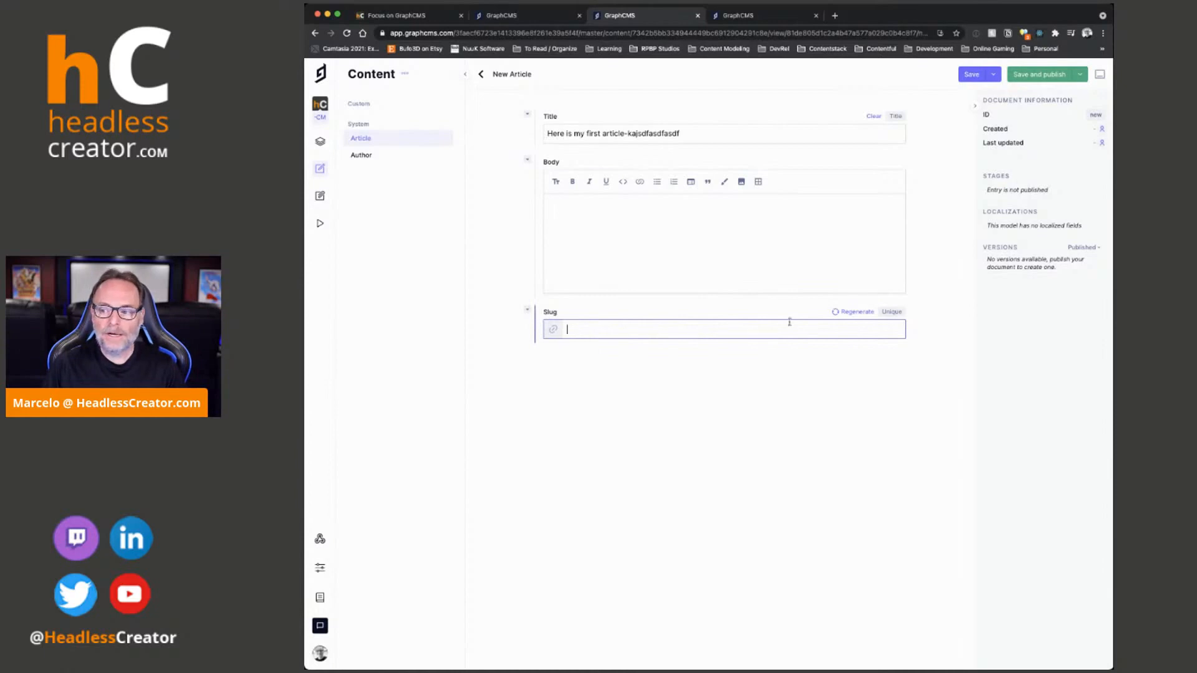
pyautogui.click(1055, 76)
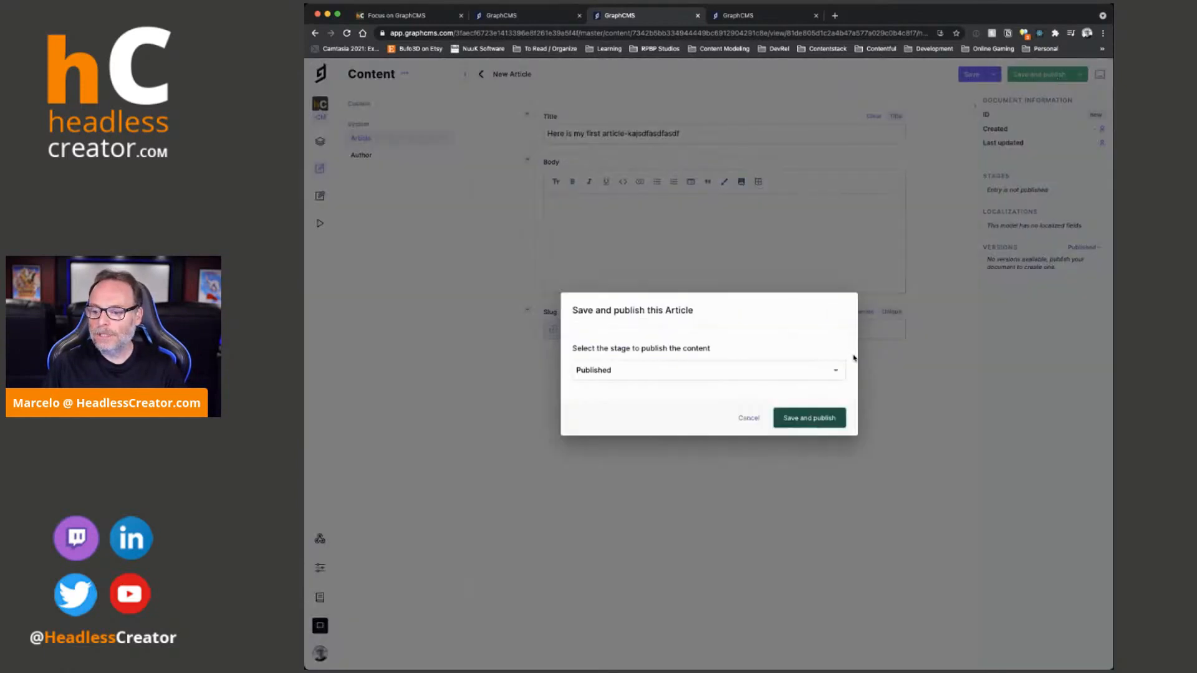
pyautogui.click(823, 422)
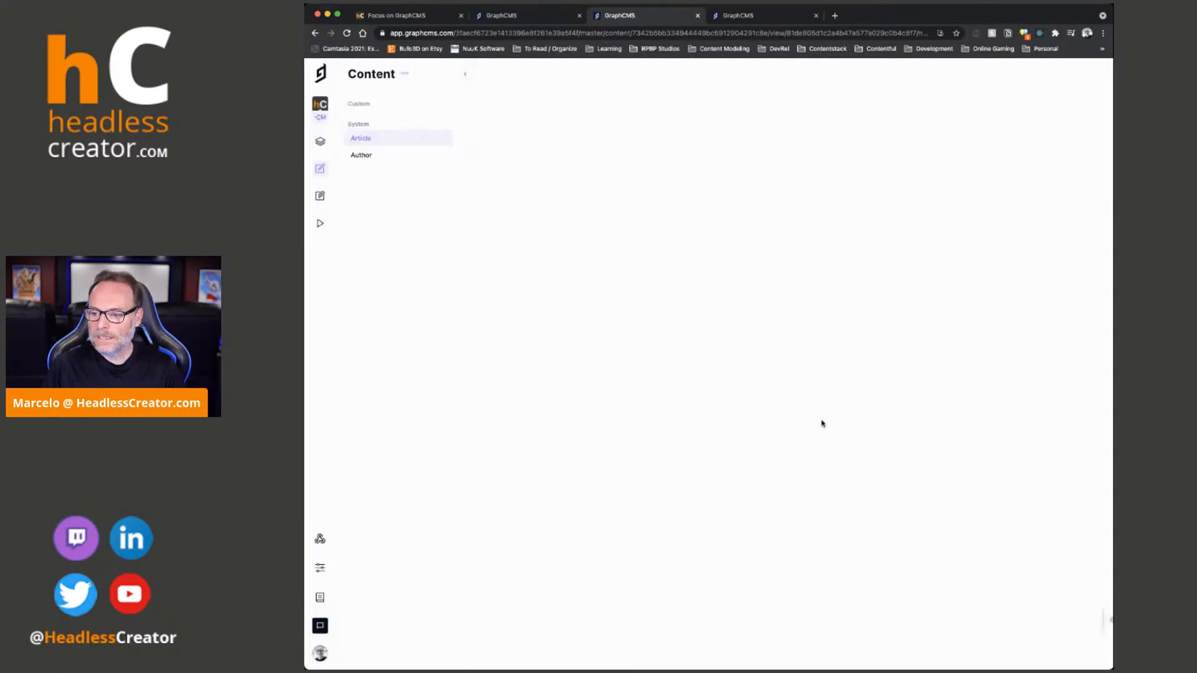
# - Regenerate the slug from the title, then save and publish the article again
pyautogui.click(666, 331)
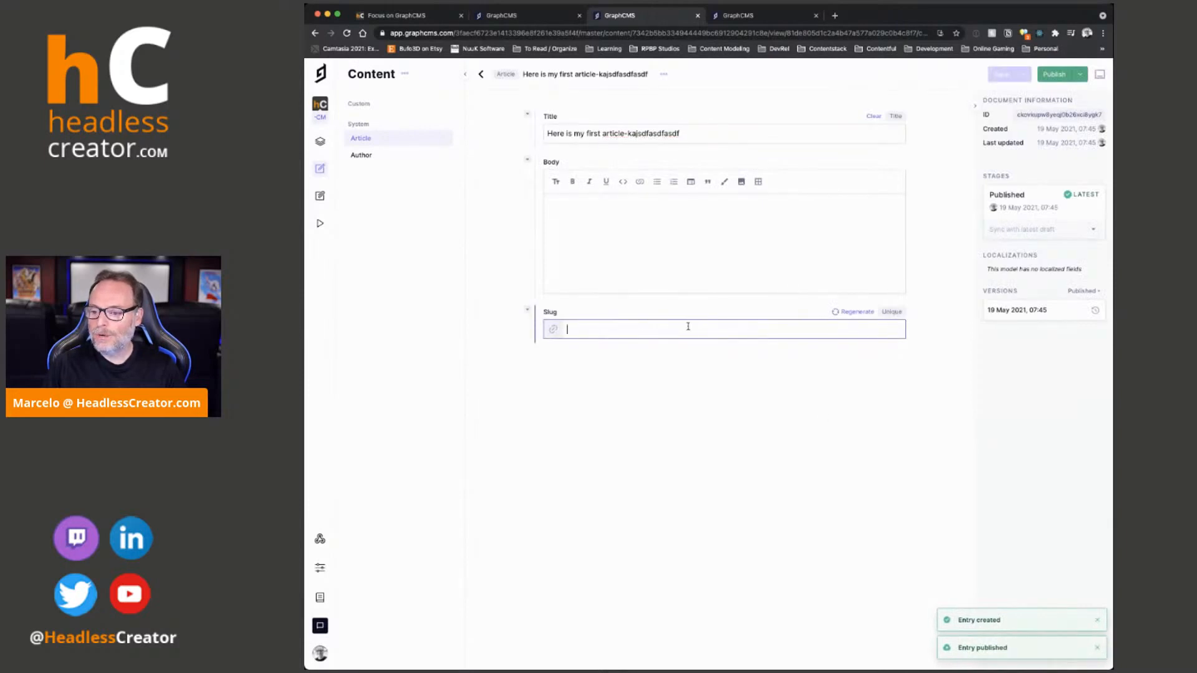
pyautogui.click(855, 312)
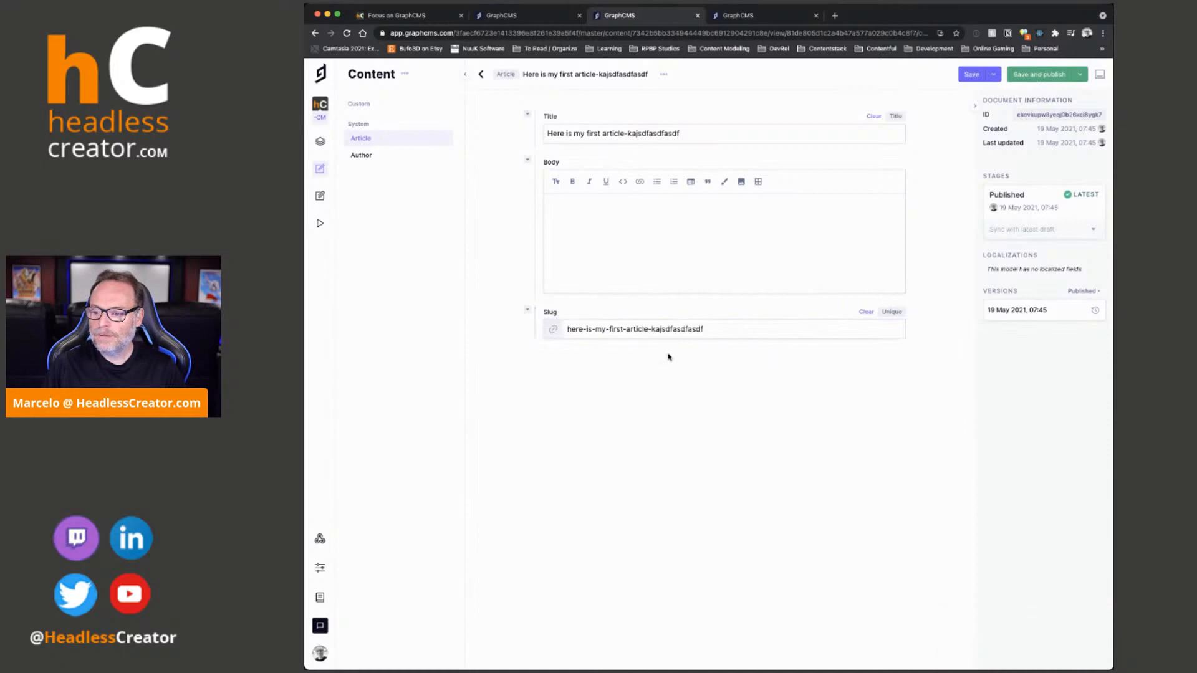
pyautogui.click(1074, 75)
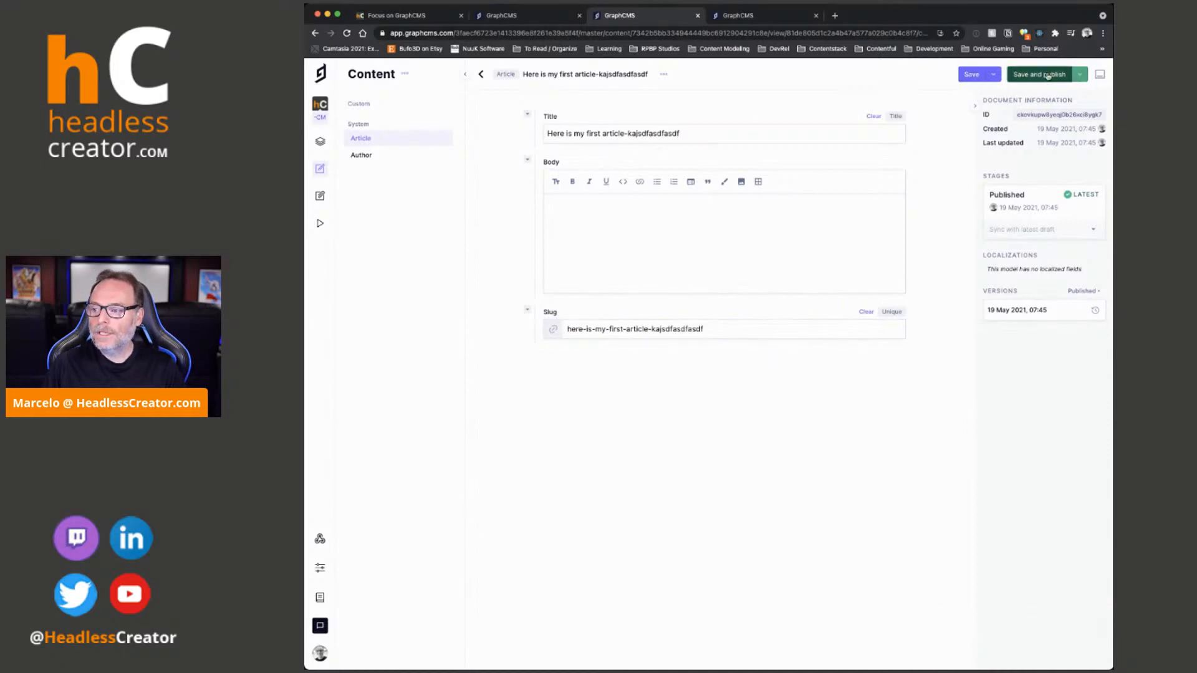
pyautogui.click(826, 423)
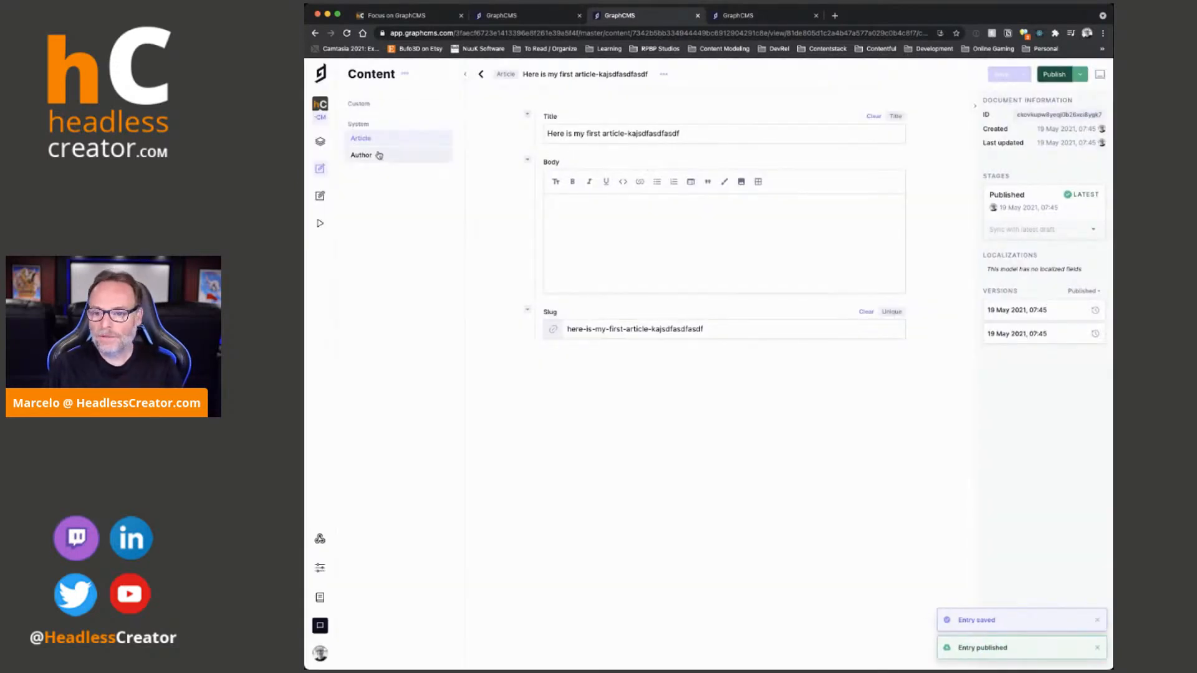
# - Compare the Article model's schema with the list of Article entries and their slugs
pyautogui.click(514, 17)
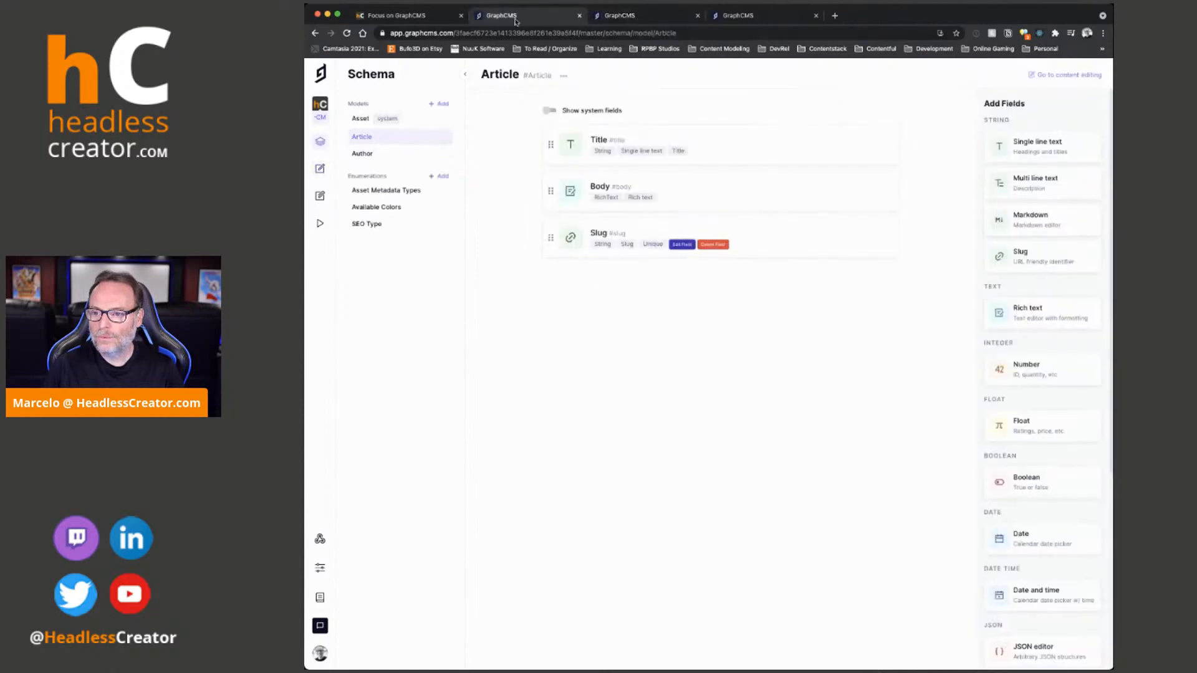
pyautogui.click(624, 17)
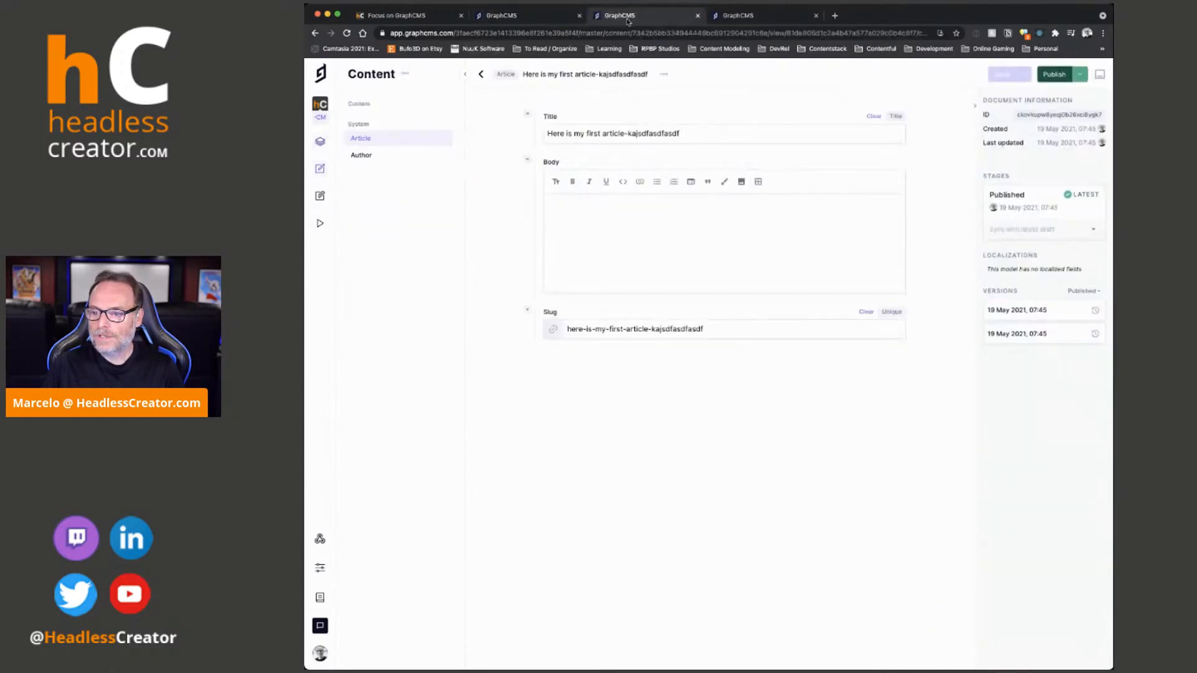
pyautogui.click(482, 75)
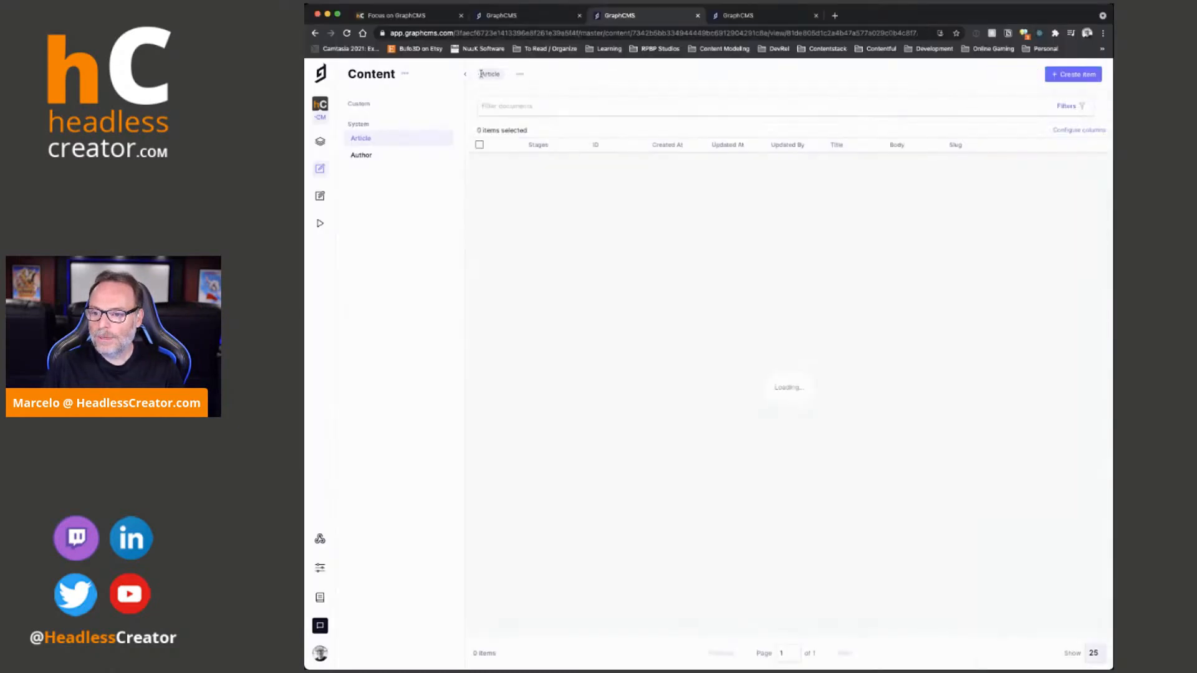
pyautogui.click(513, 19)
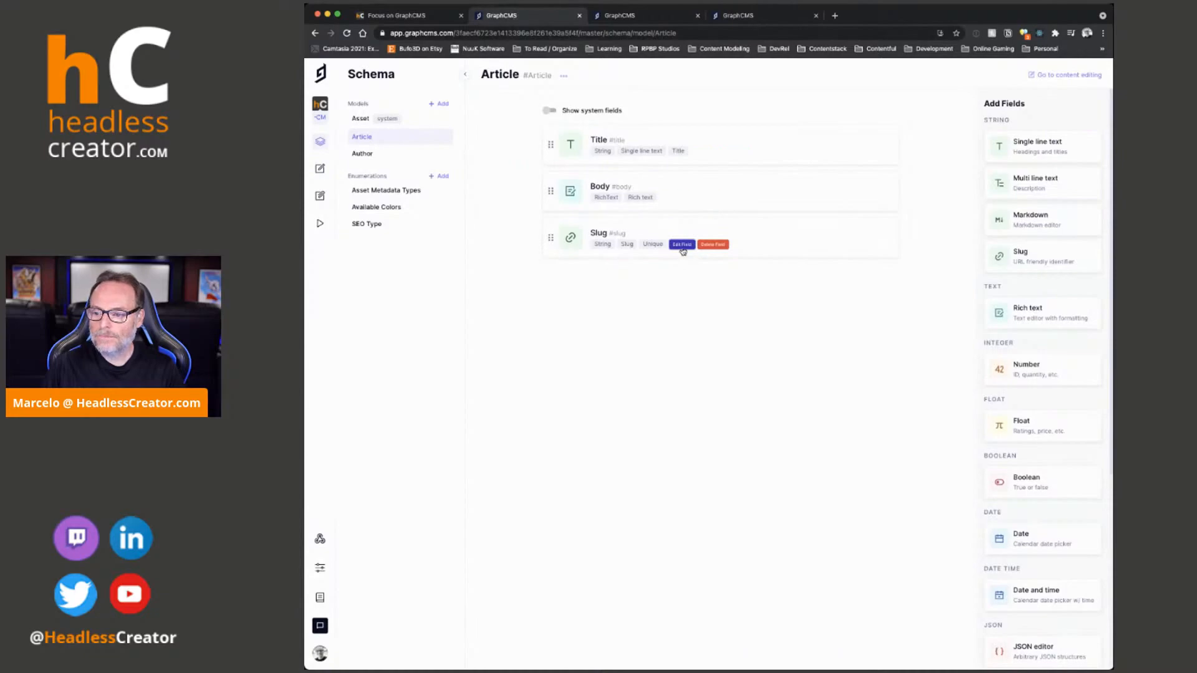